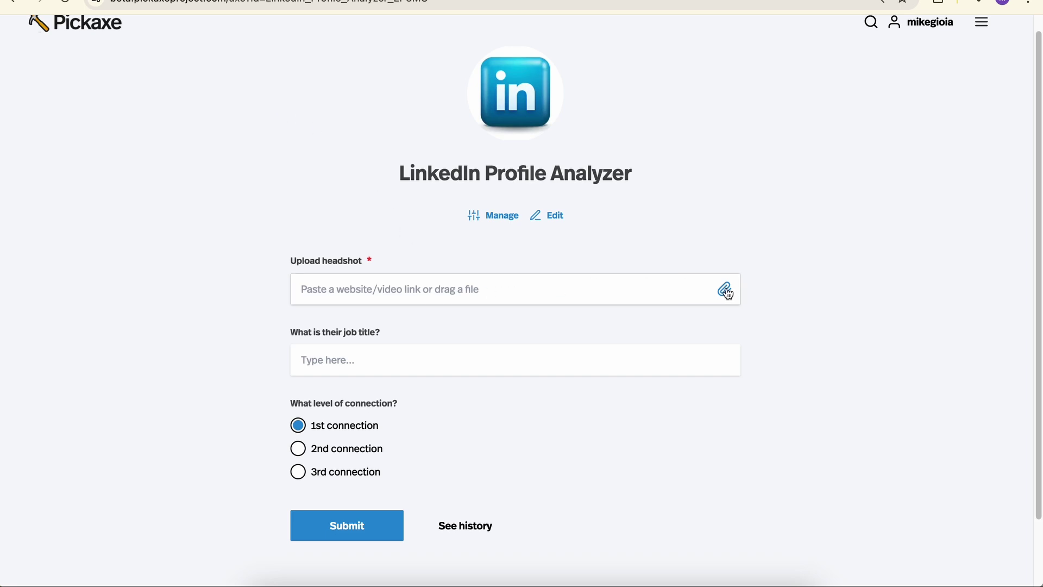
Try out a sample form's job title field and 1st/2nd/3rd connection level options.
click(358, 356)
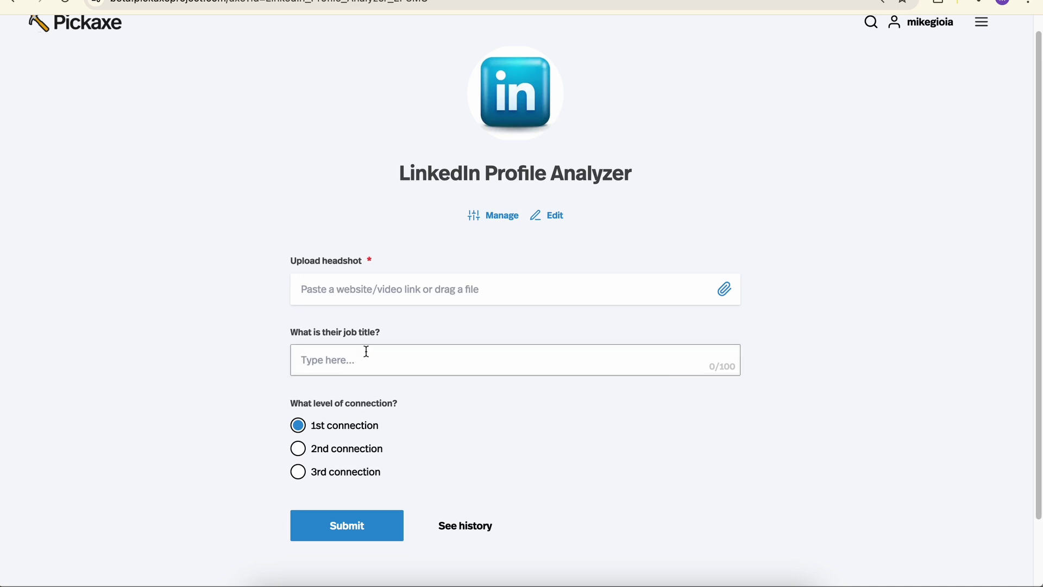
click(298, 448)
click(297, 471)
click(297, 450)
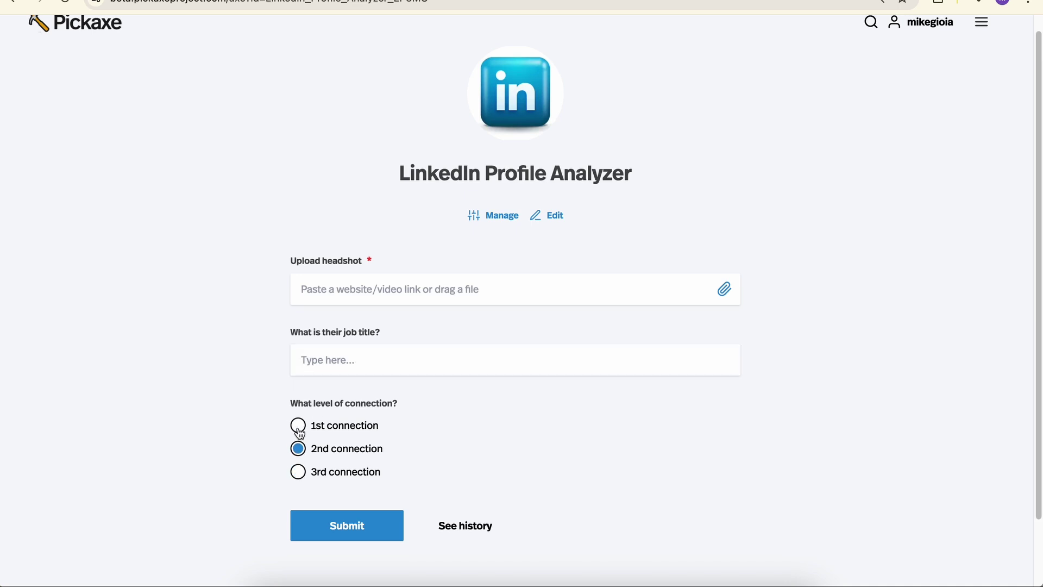
click(299, 428)
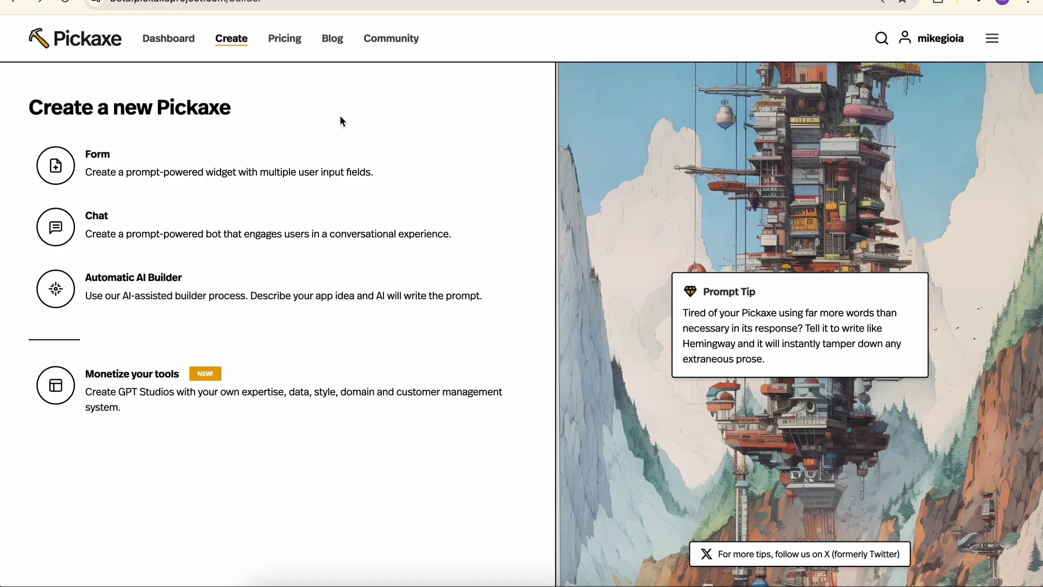
Create a new Form-type Pickaxe and collapse its role description.
click(290, 164)
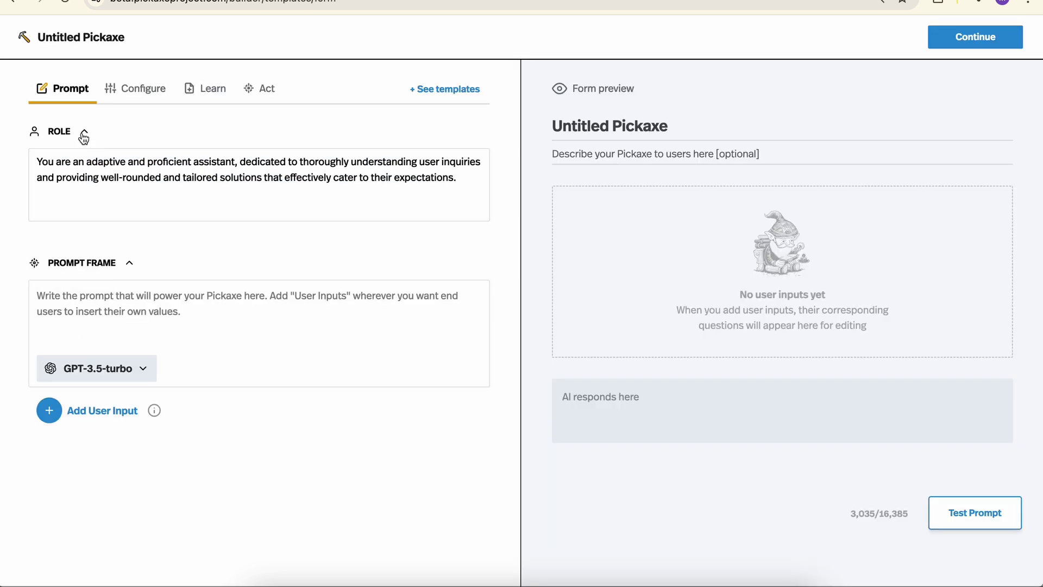
click(84, 134)
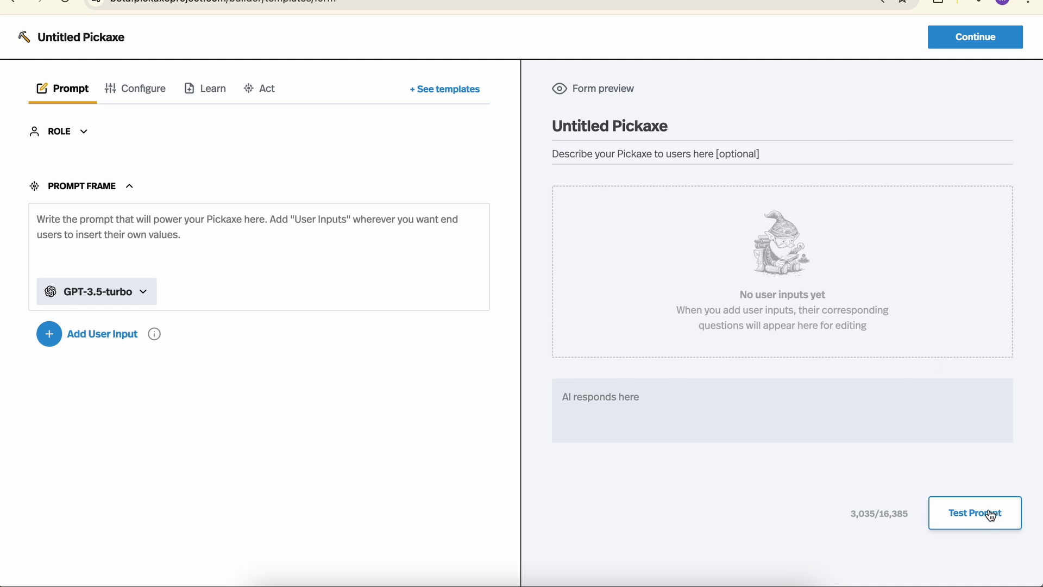
click(211, 243)
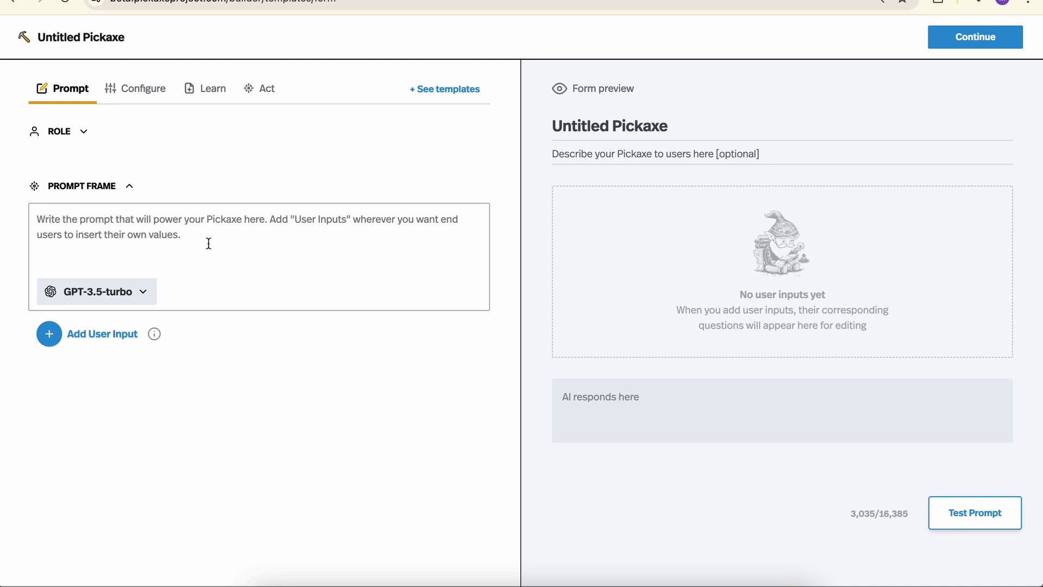
Write the prompt 'Explain the concept of [user input] at the level of a 1st grader.'.
text(Explain the )
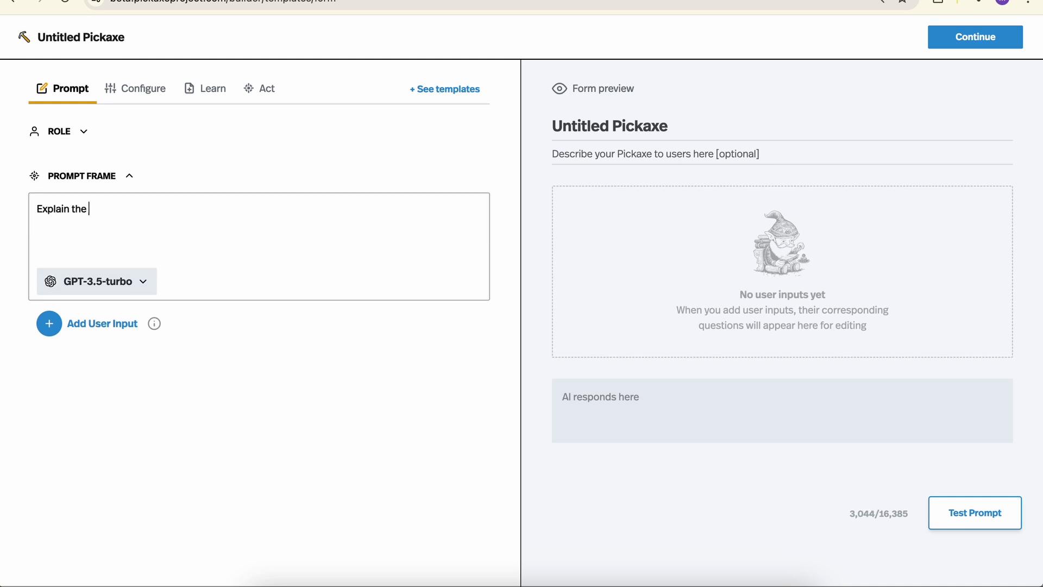
text(concept of)
click(48, 323)
click(262, 202)
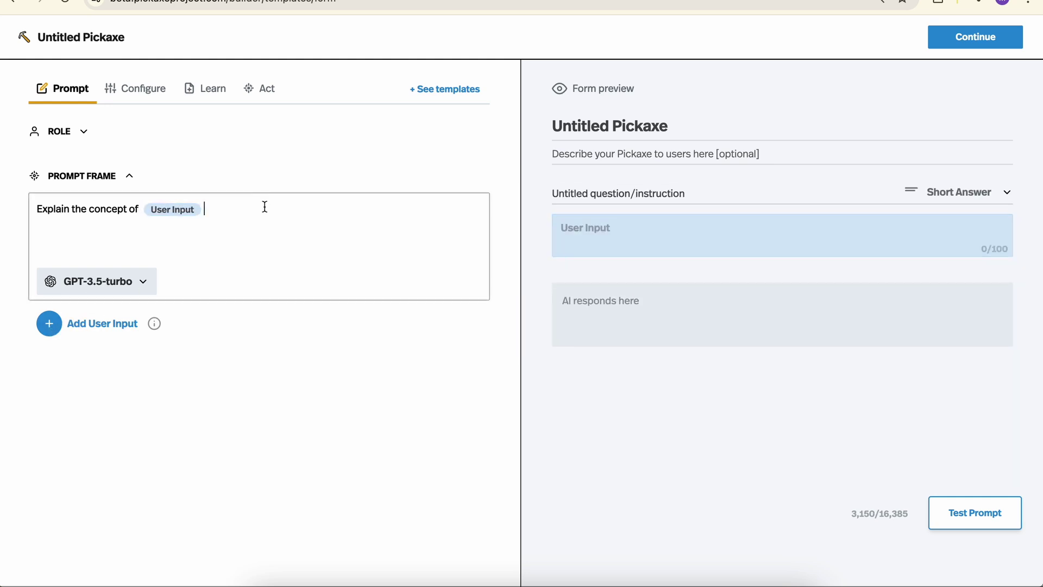
text(at the level of a 1st grader.)
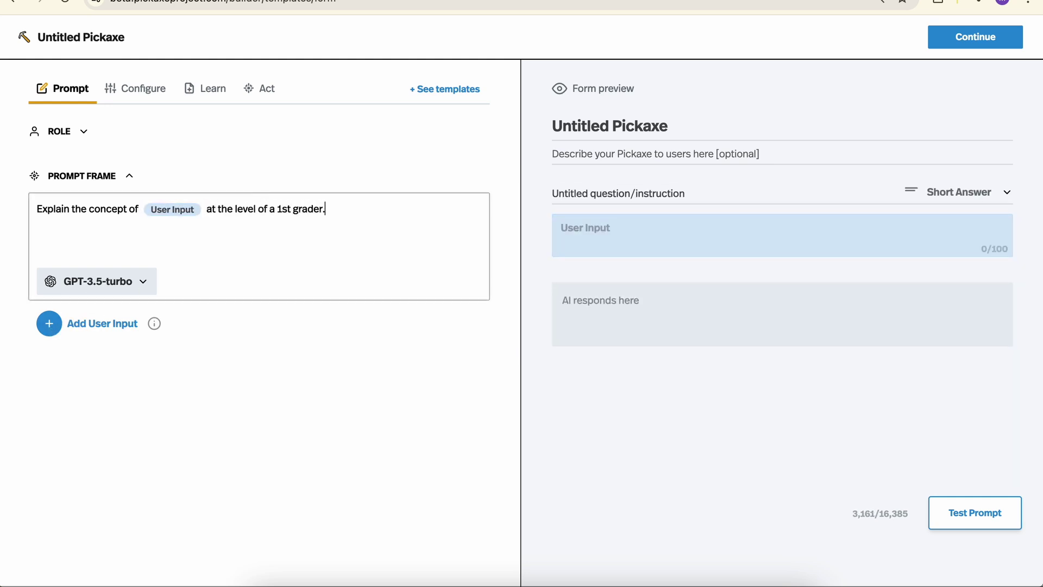
Test the prompt with 'gravity' as the sample concept.
click(168, 218)
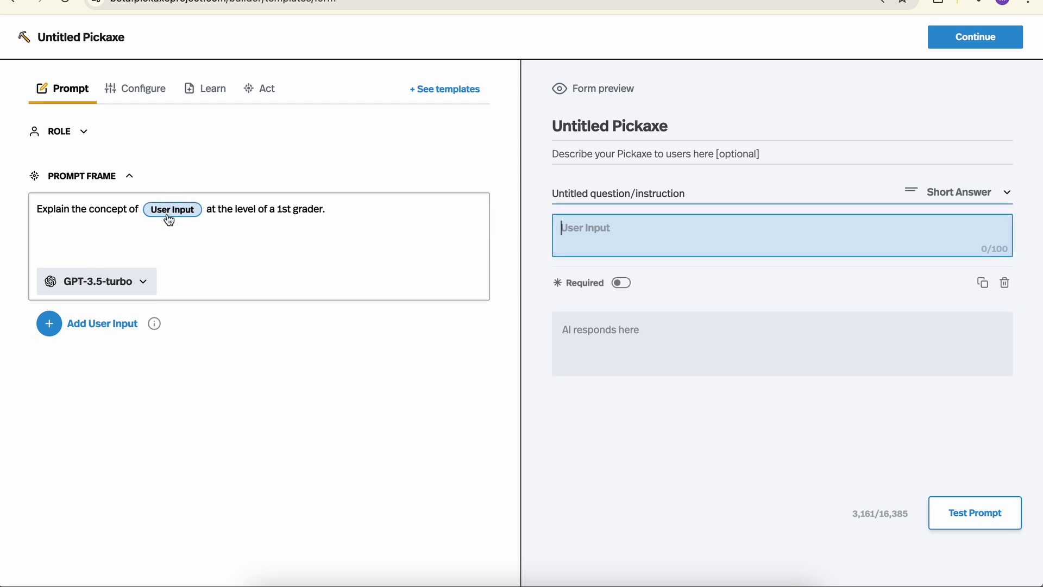
click(622, 235)
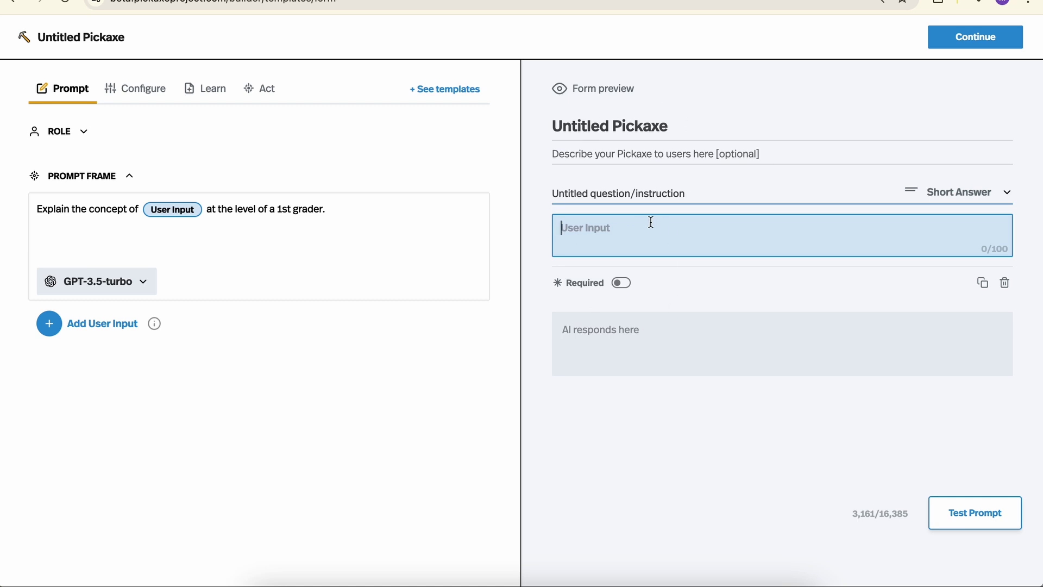
text(gravity)
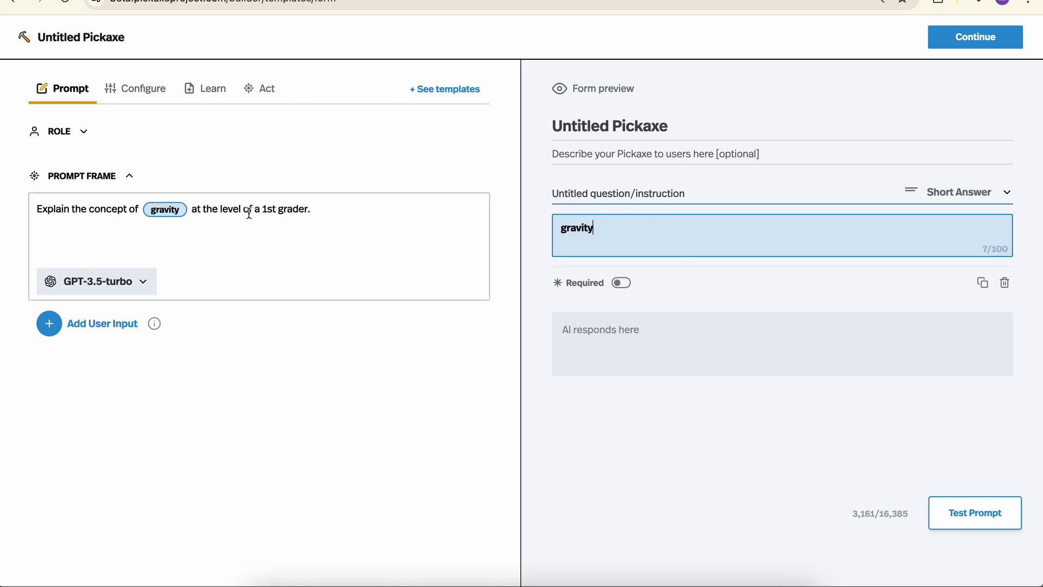
click(975, 519)
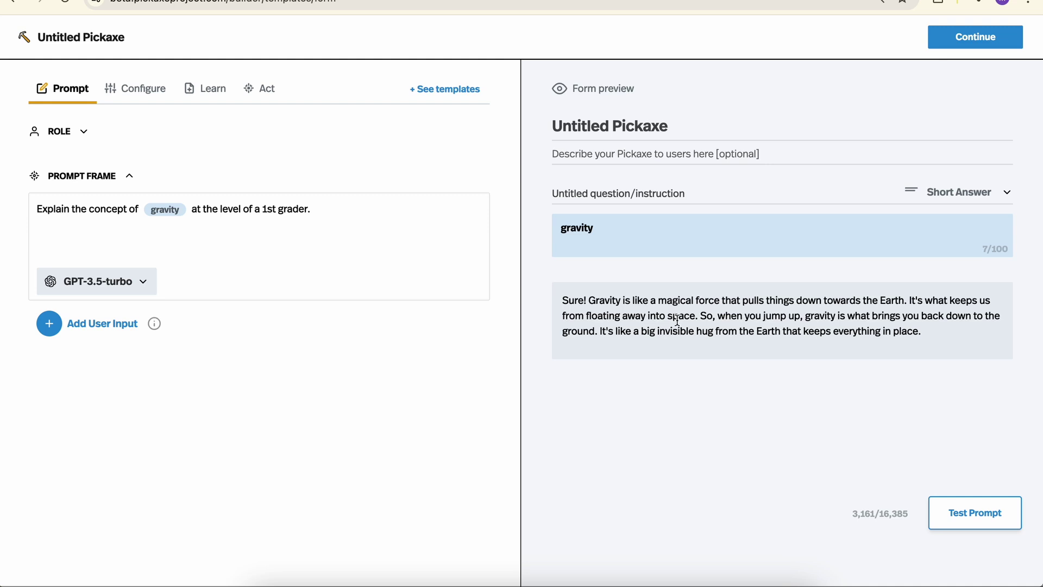
Turn '1st grader' into a Multiple Choice input: 1st grader, high school student, PhD math student.
click(220, 210)
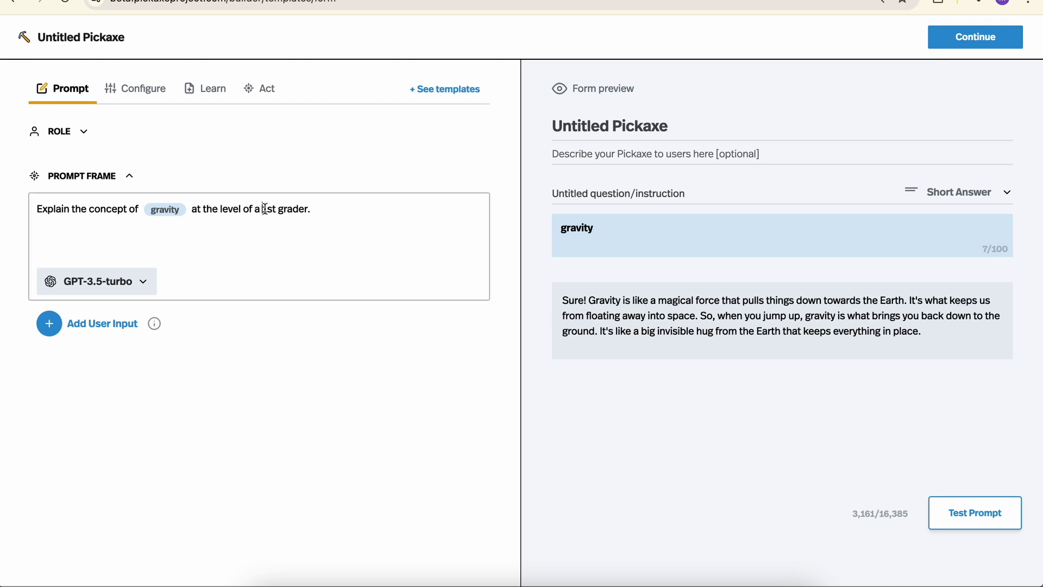
drag(262, 211, 309, 212)
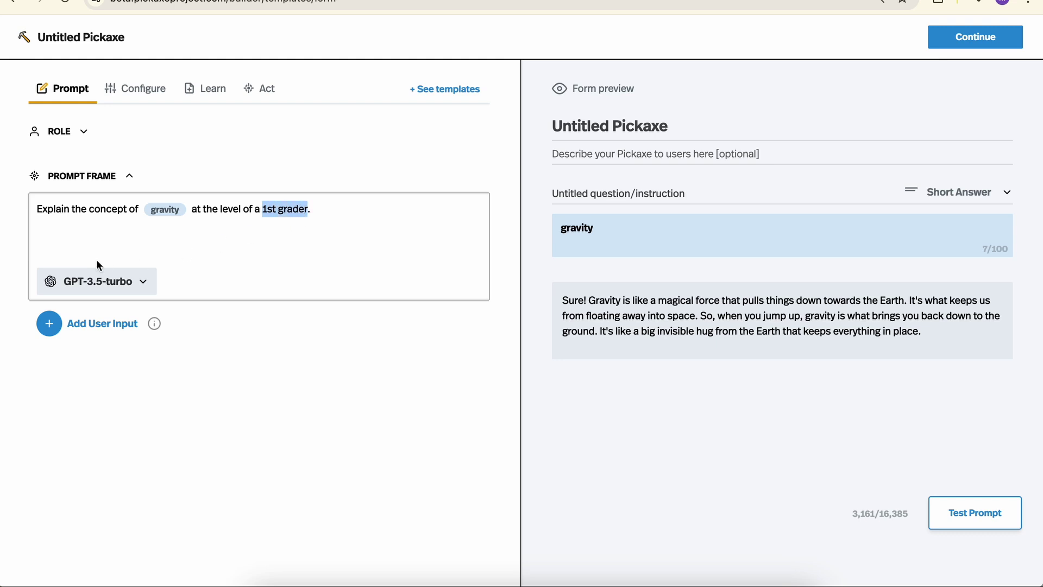
click(48, 324)
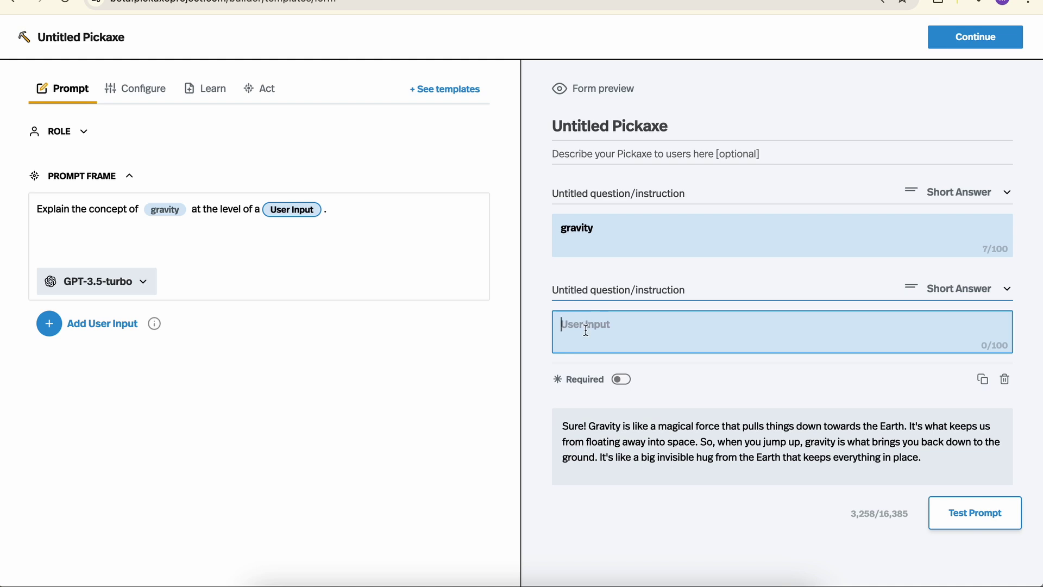
click(1006, 293)
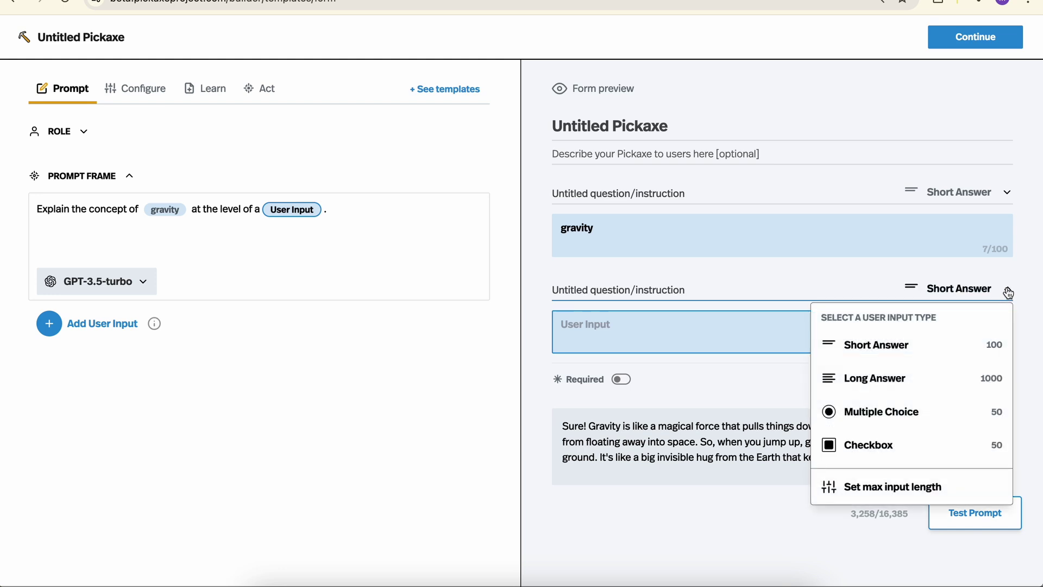
click(869, 423)
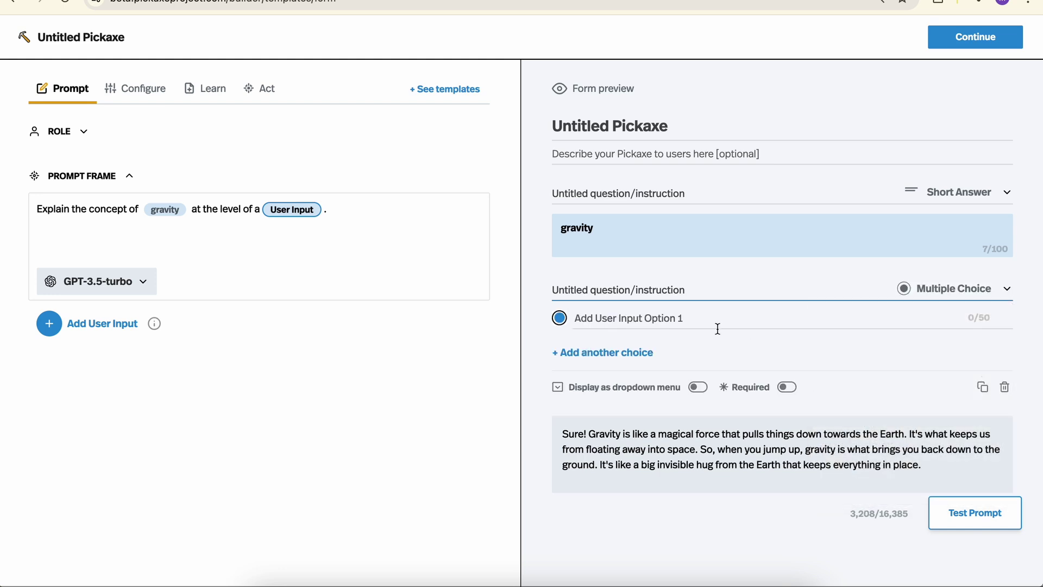
click(638, 325)
text(1st grader)
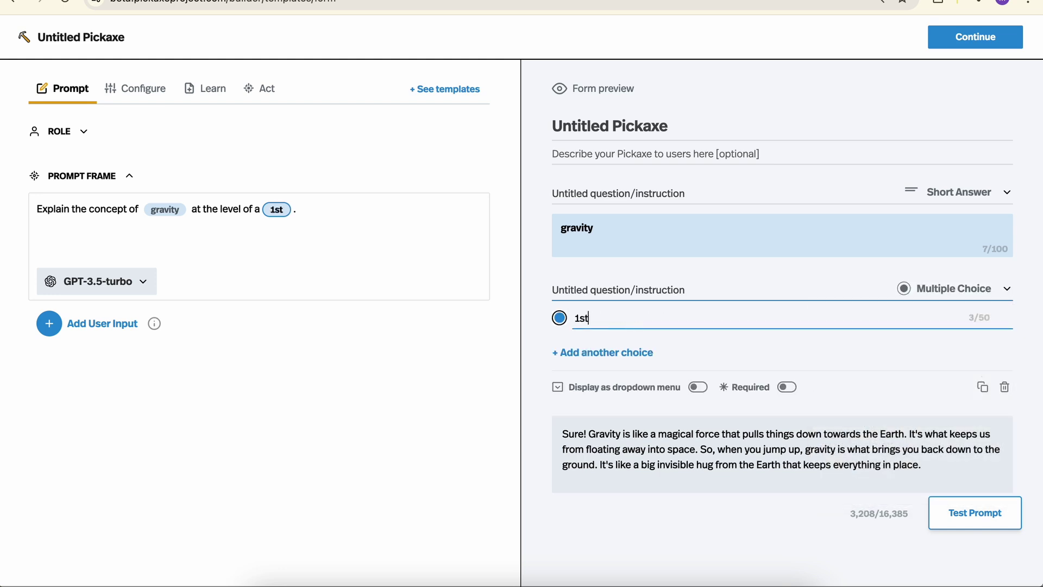
click(630, 354)
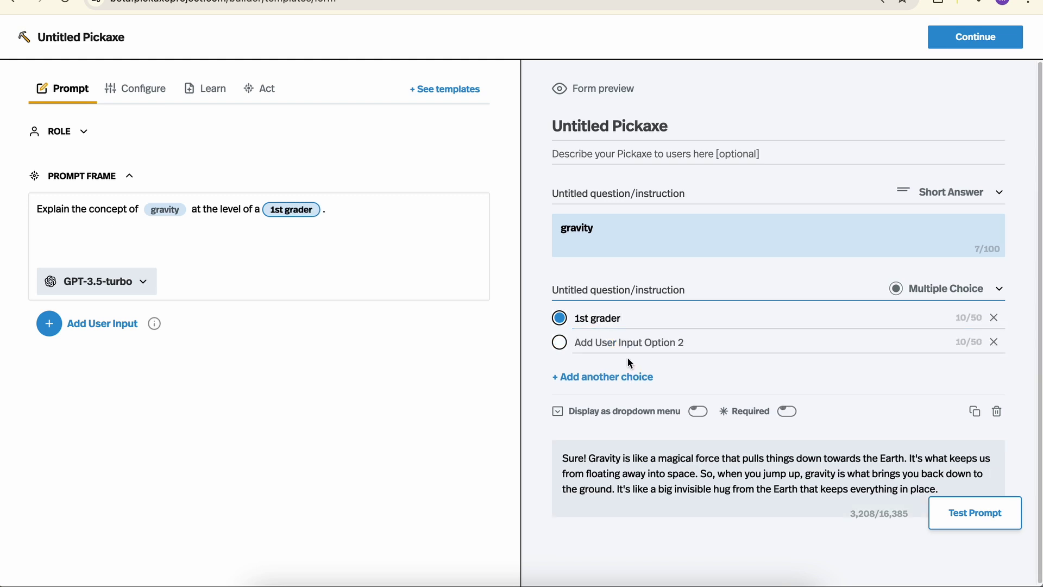
text(high school student)
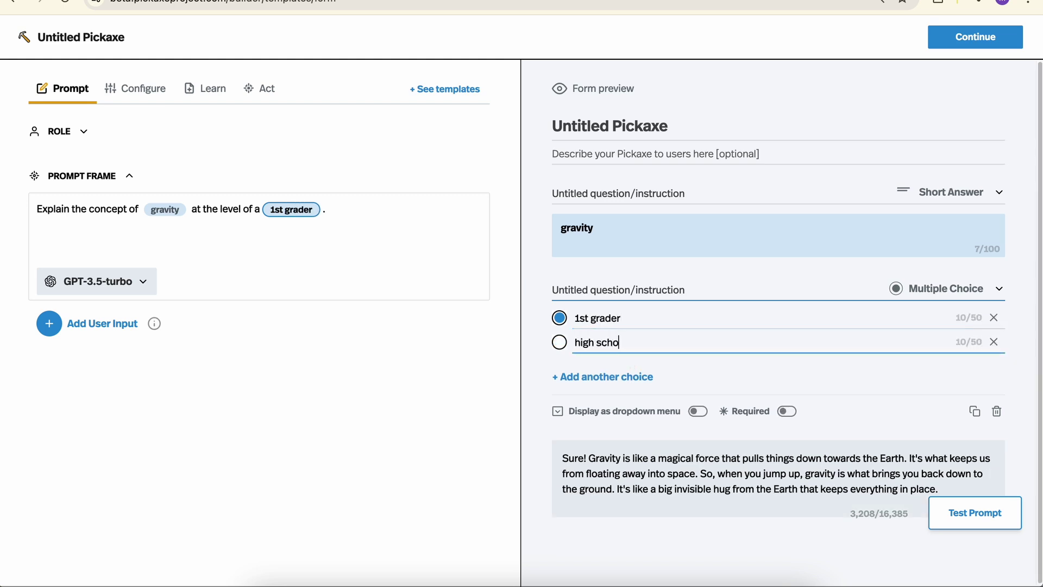
click(604, 377)
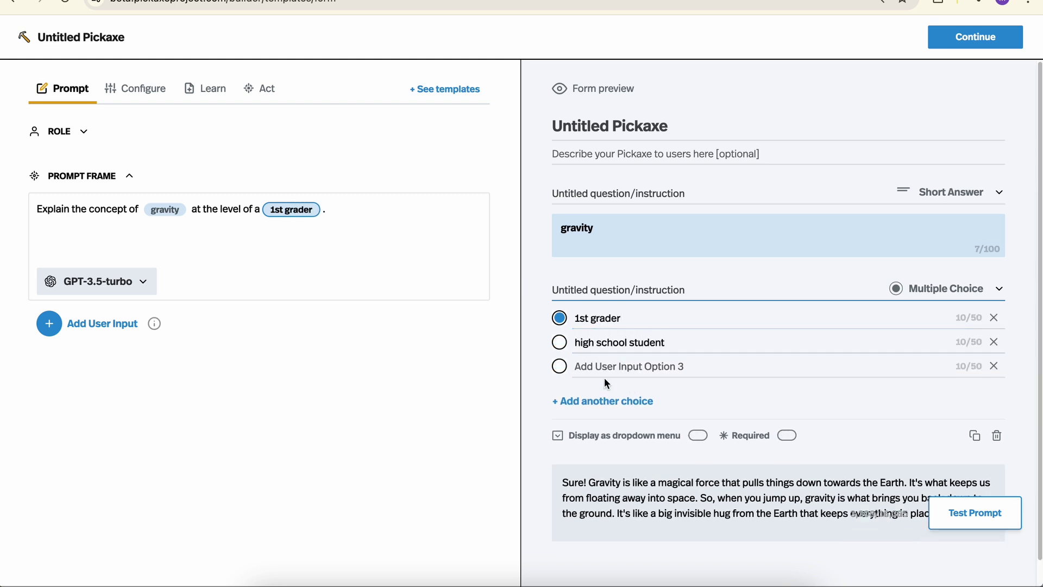
text(Ph)
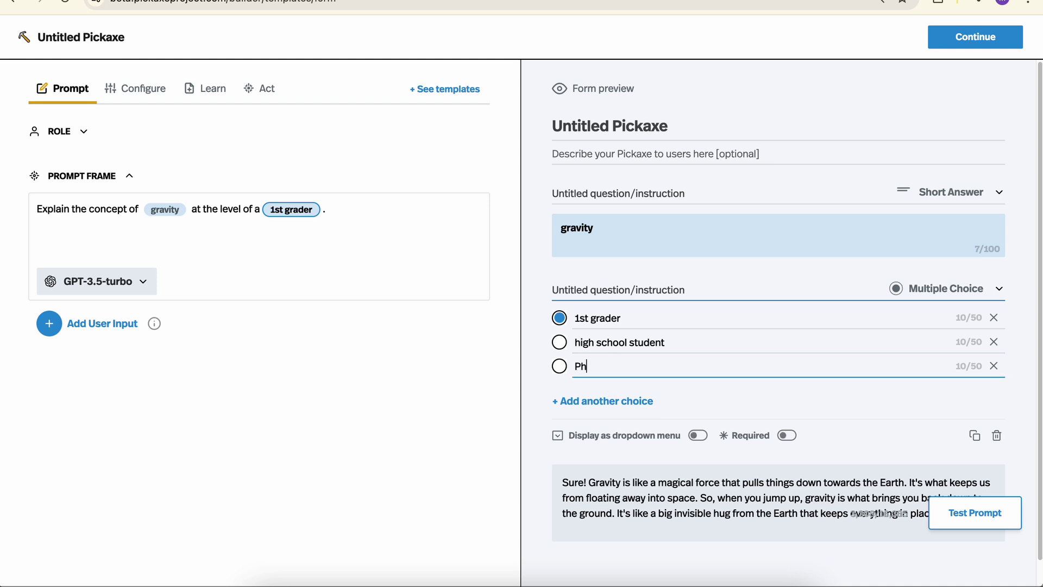
text(D math student)
Retest the prompt with PhD math student selected and review the answer.
click(559, 366)
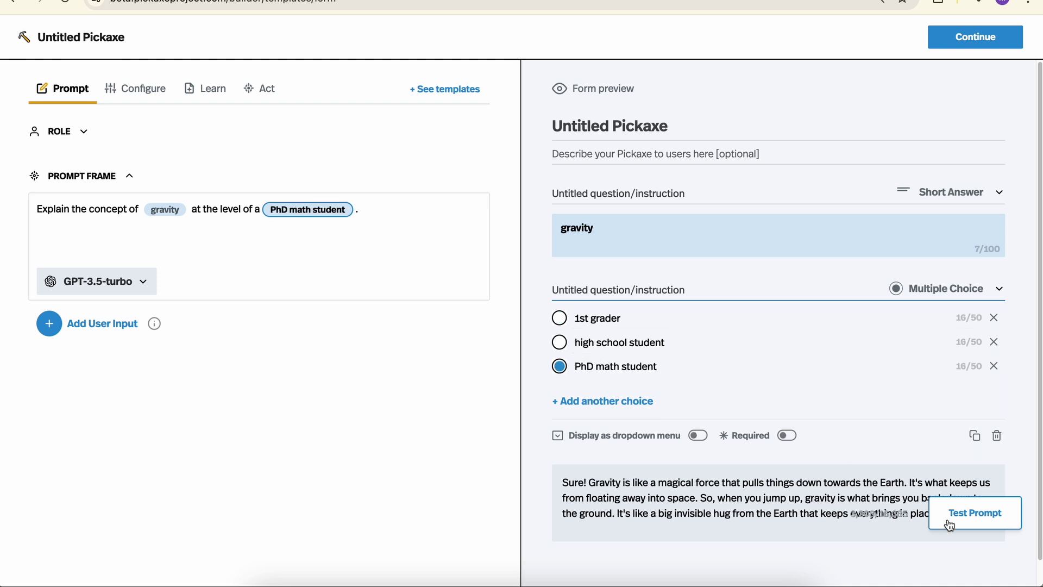
click(983, 517)
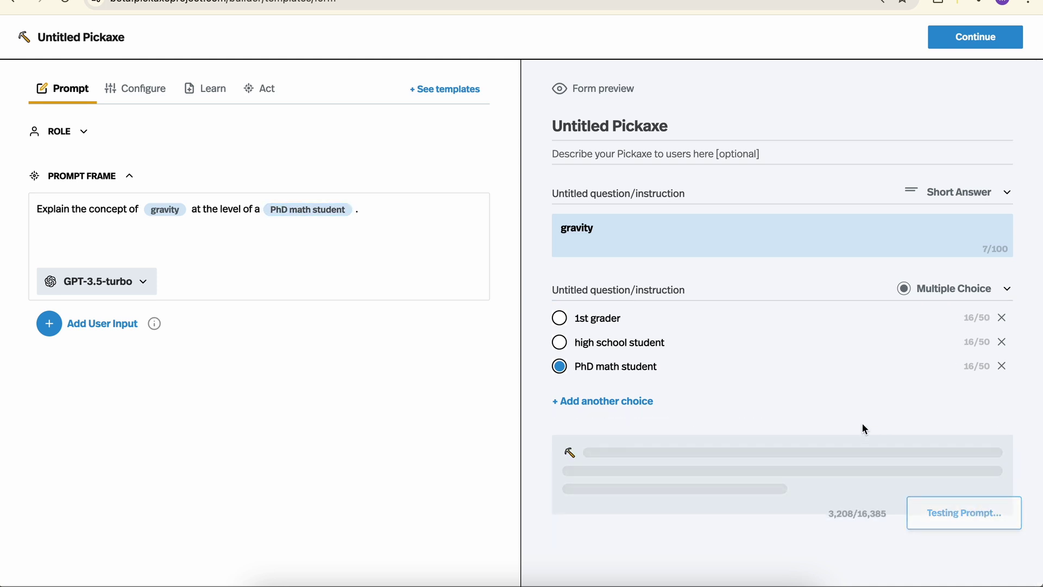
scroll(809, 407, down, 5)
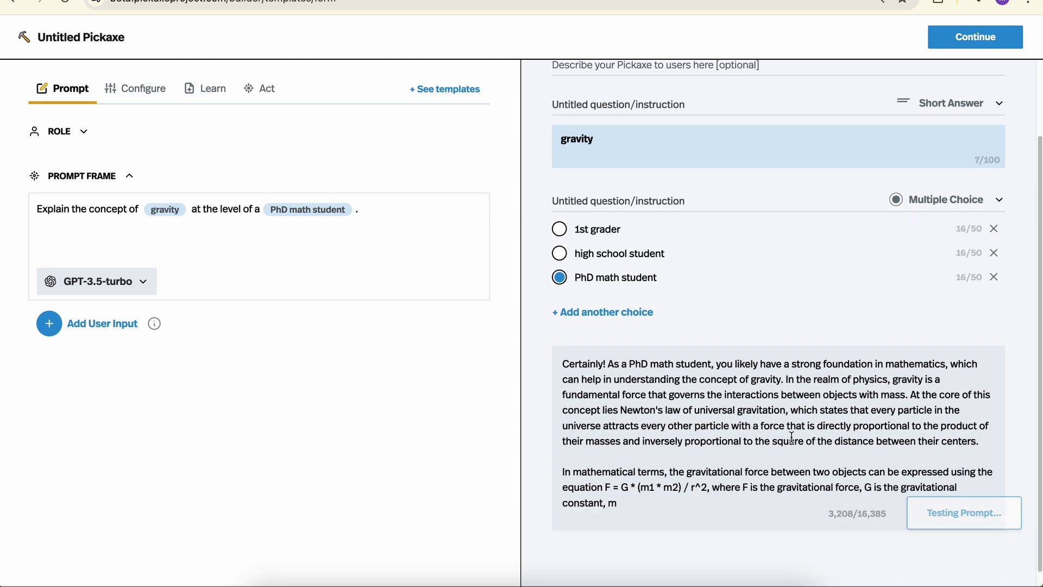
scroll(791, 437, down, 3)
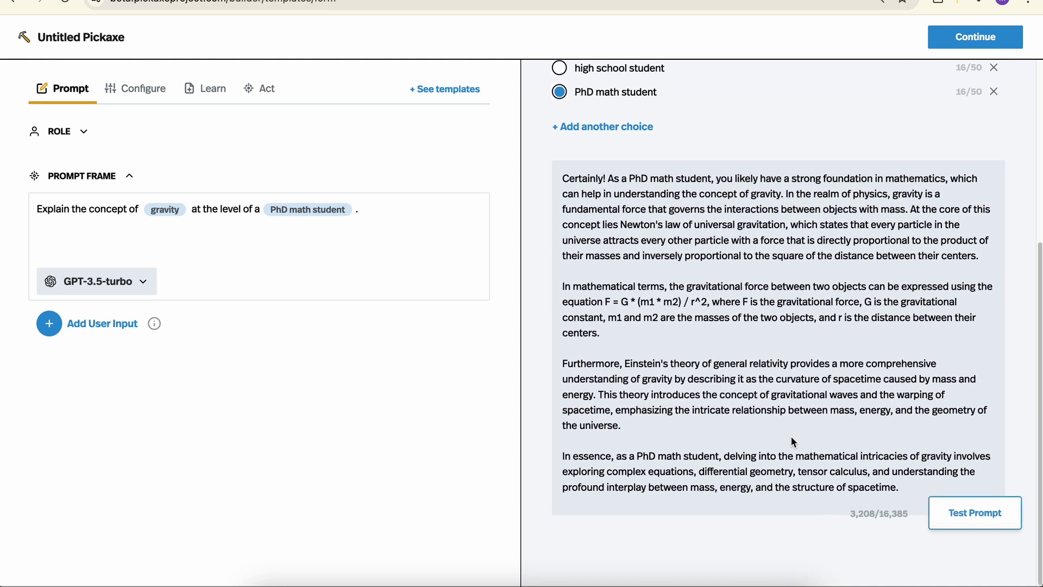
scroll(792, 441, up, 5)
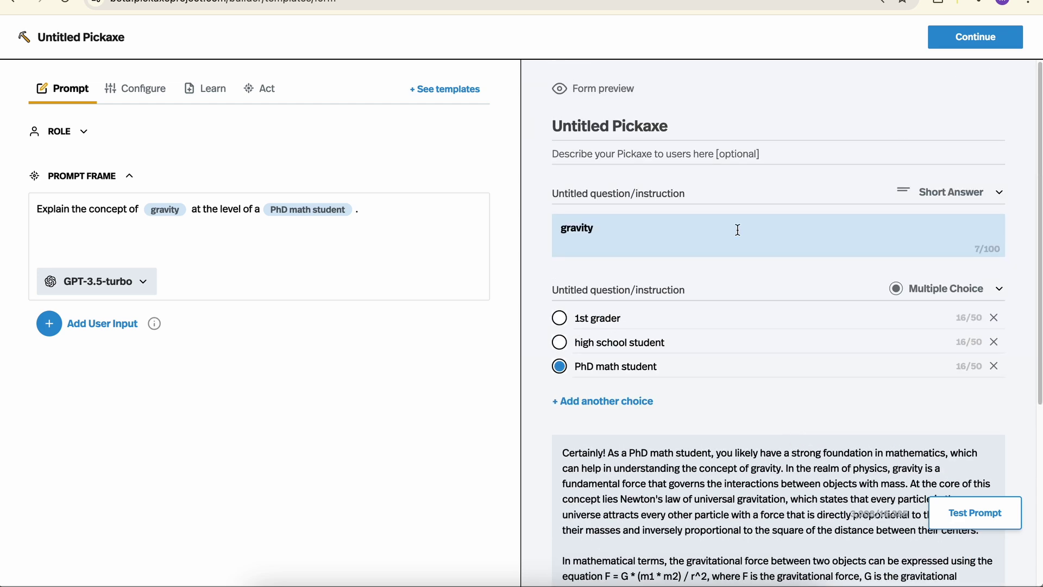
Rename the Pickaxe to 'Explainer Tool'.
click(684, 133)
text(Explainer)
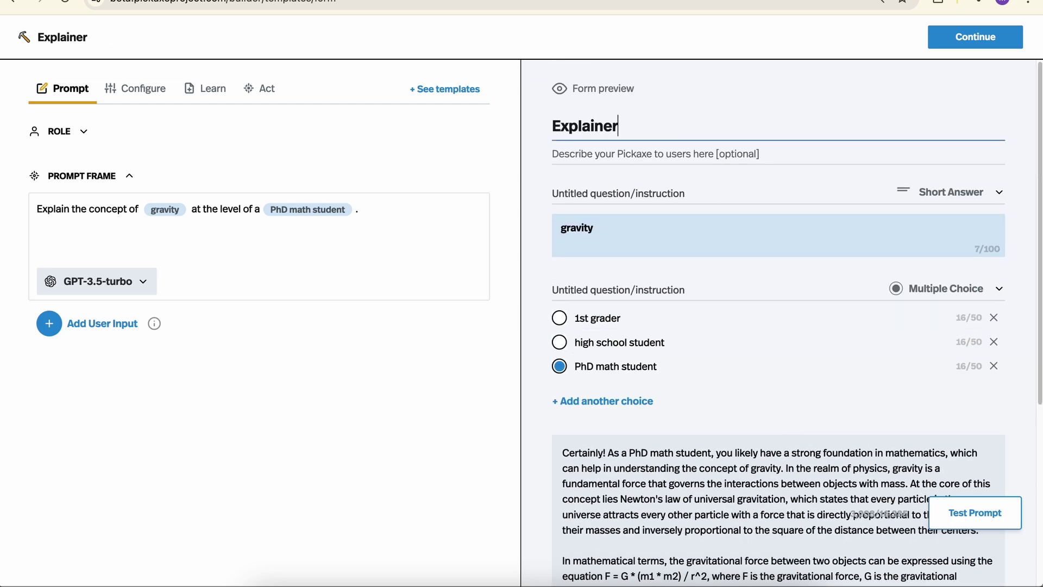
text( Tool)
click(392, 217)
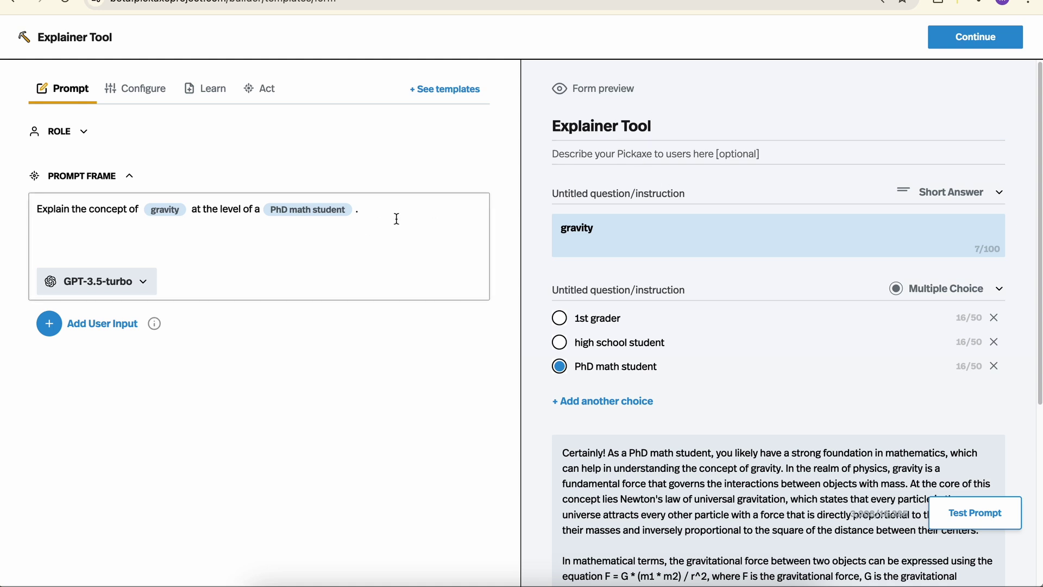
Switch to GPT-4o-mini, add 'The explanation should be 2 sentences long.' and retest.
click(144, 283)
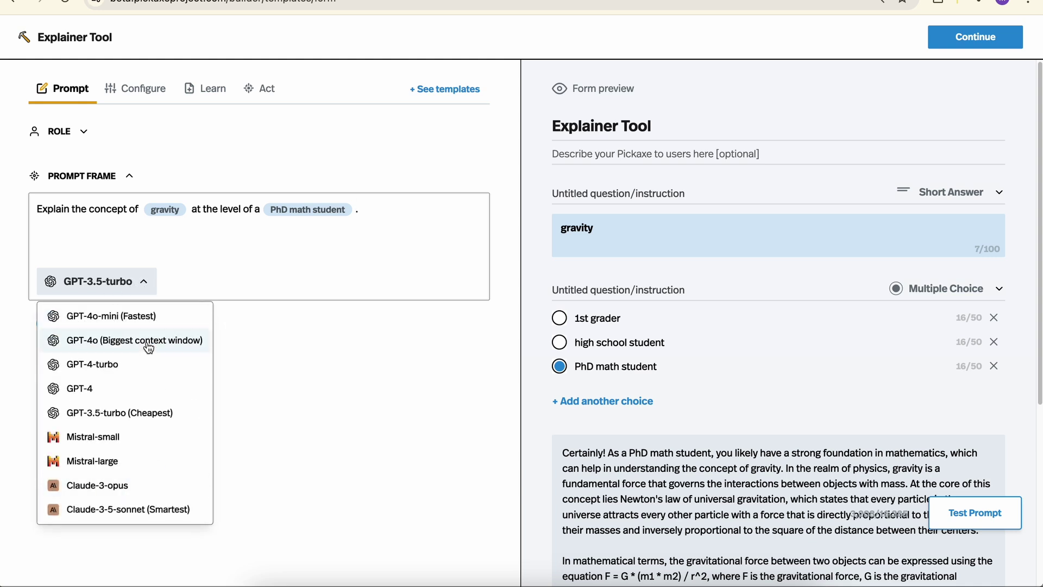
click(111, 316)
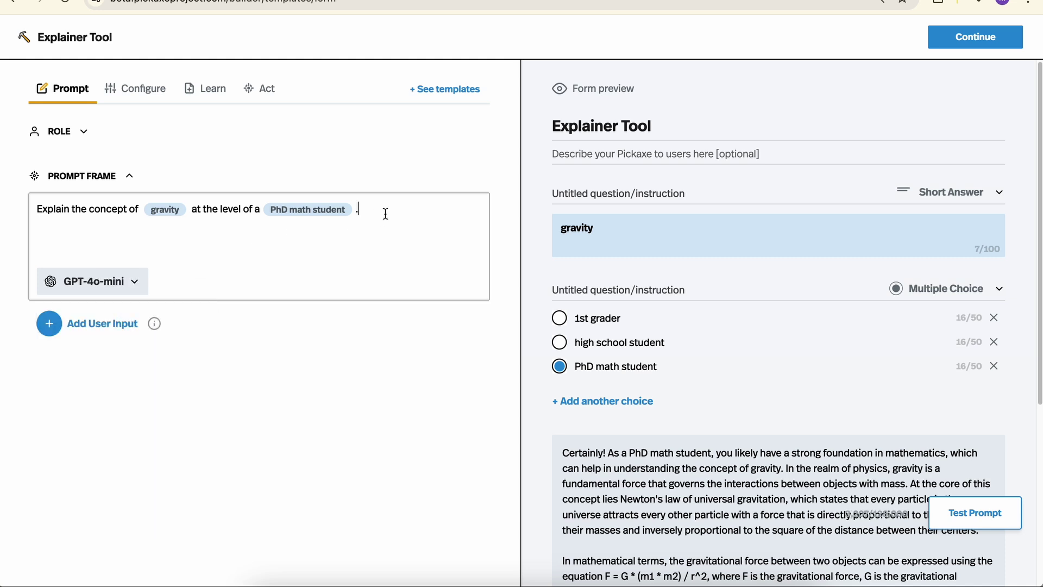
key(Return)
text(The explanatino shou)
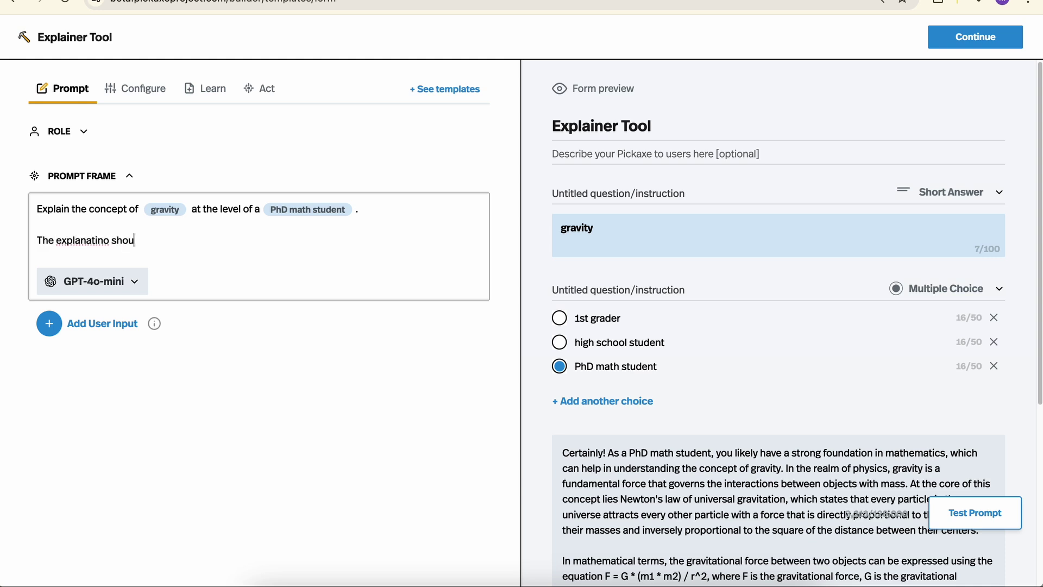
text(l)
key(BackSpace)
key(BackSpace)
key(BackSpace)
key(BackSpace)
key(BackSpace)
key(BackSpace)
key(BackSpace)
key(BackSpace)
text(on should be 2 sentences long.)
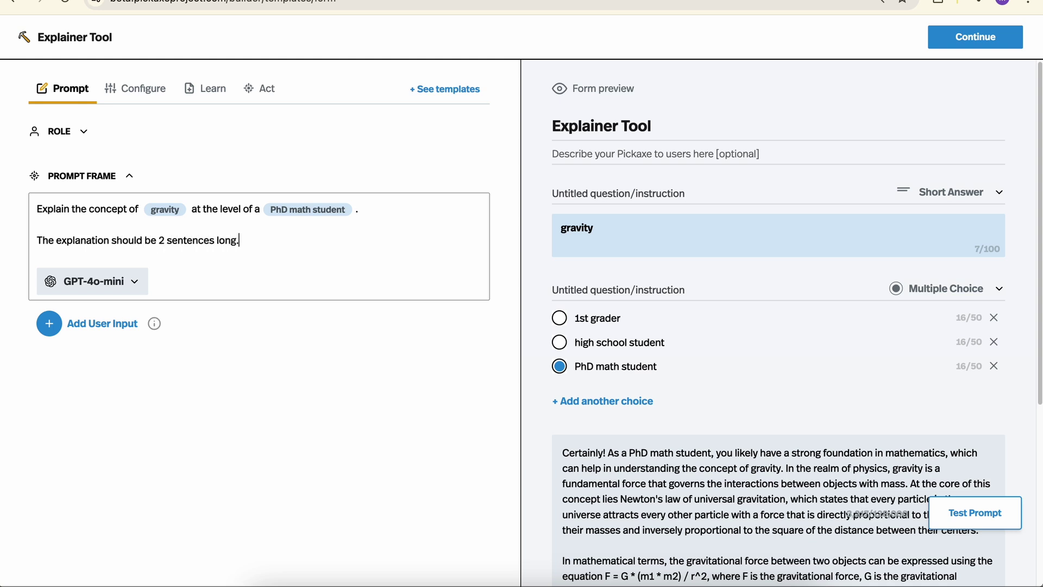
click(975, 512)
scroll(735, 270, down, 5)
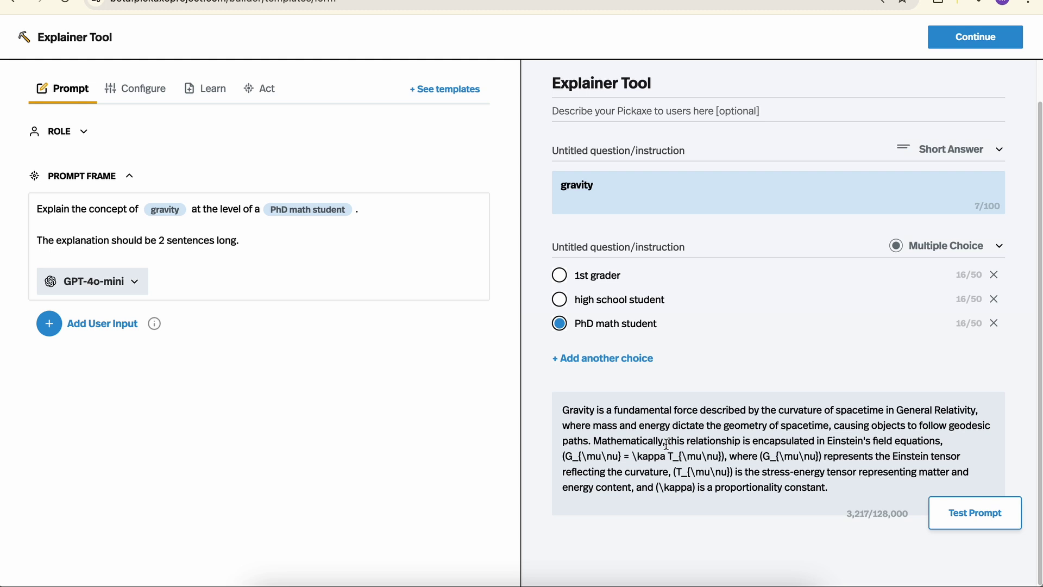
Add 'The explanation should include a metaphor.' and test at 1st grader level.
click(281, 238)
text(The explanat)
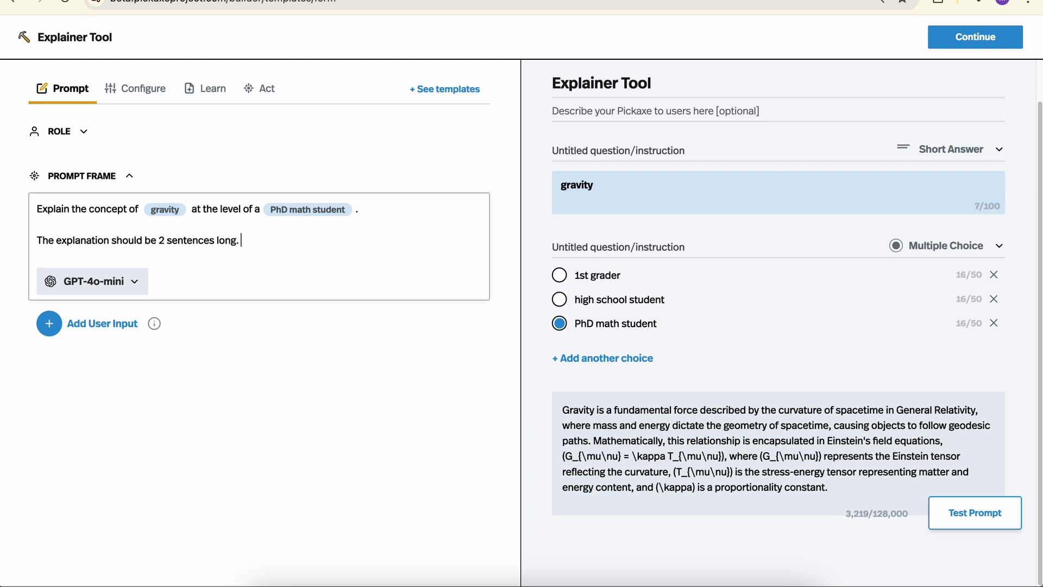
text(ion sho)
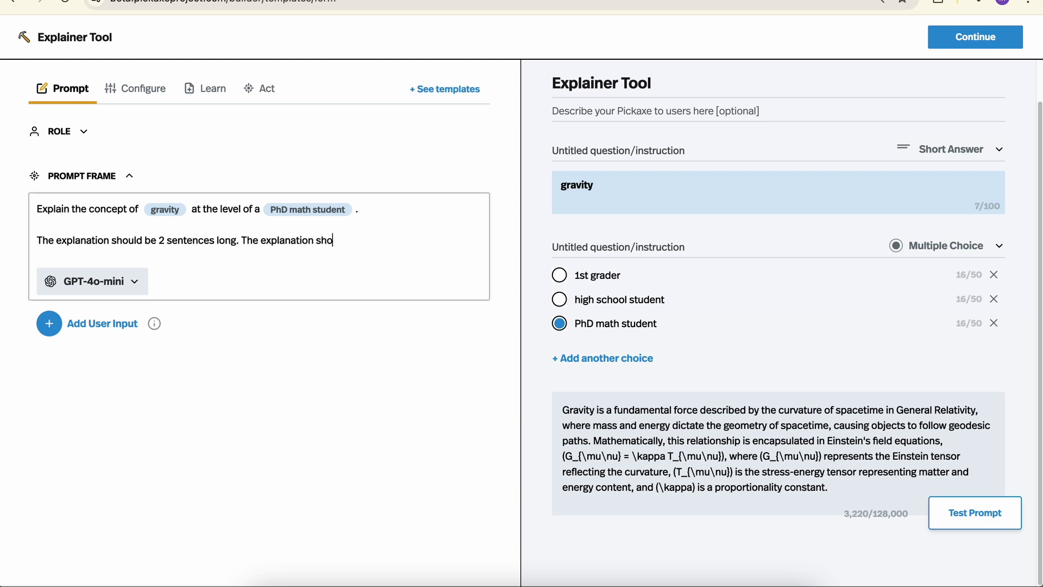
text(uld include a metaphor.)
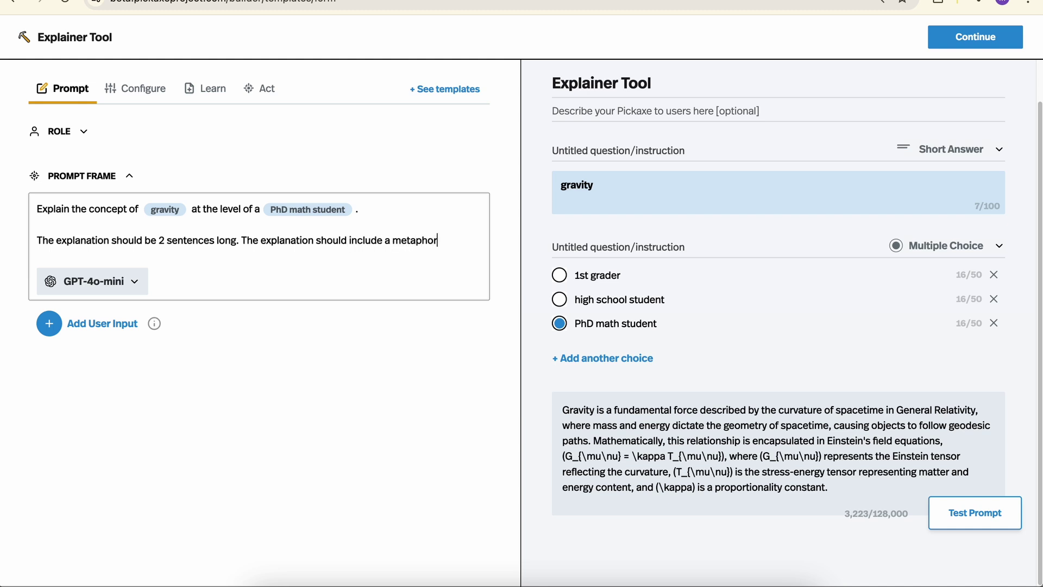
click(980, 513)
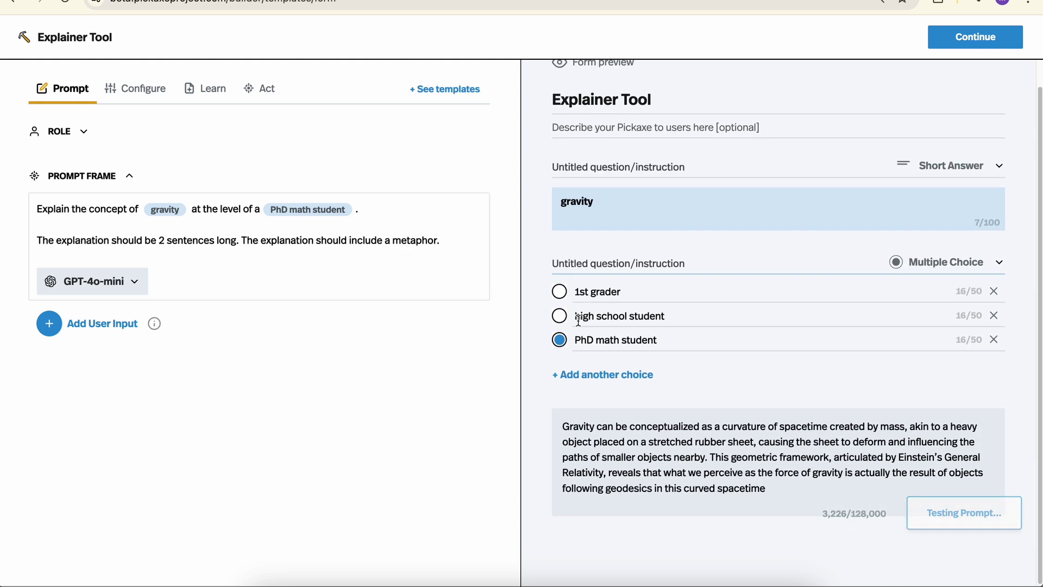
click(558, 290)
click(960, 514)
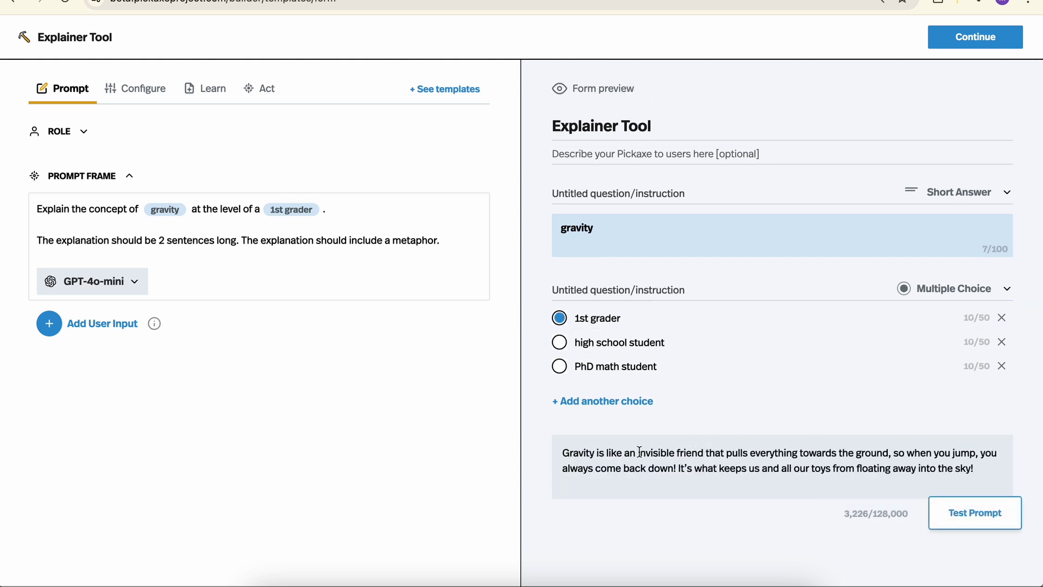
Add a 'HOW TO EXPLAIN' heading above the rules and format them as dash bullets.
click(453, 240)
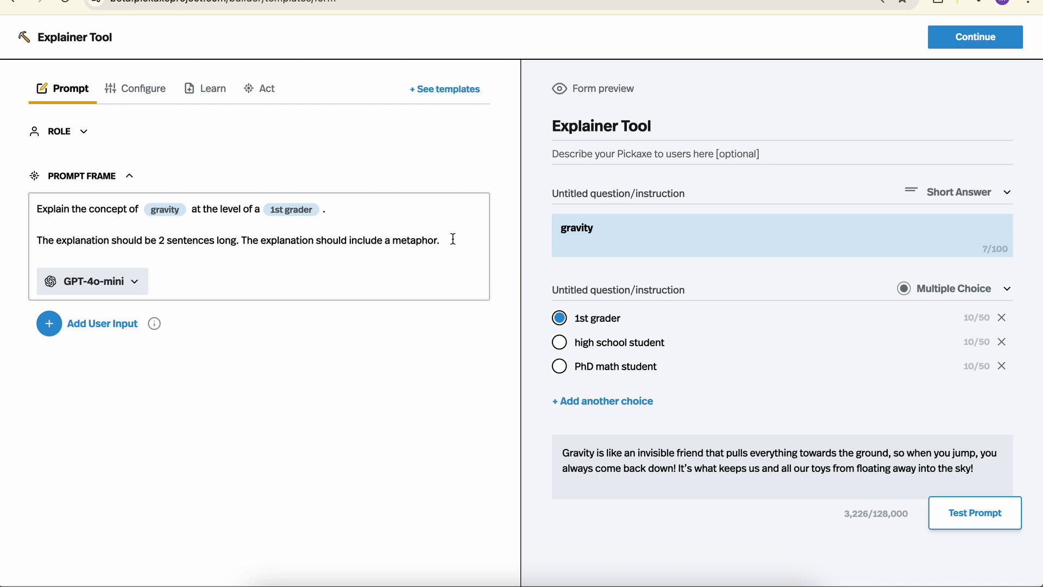
key(Up)
key(Return)
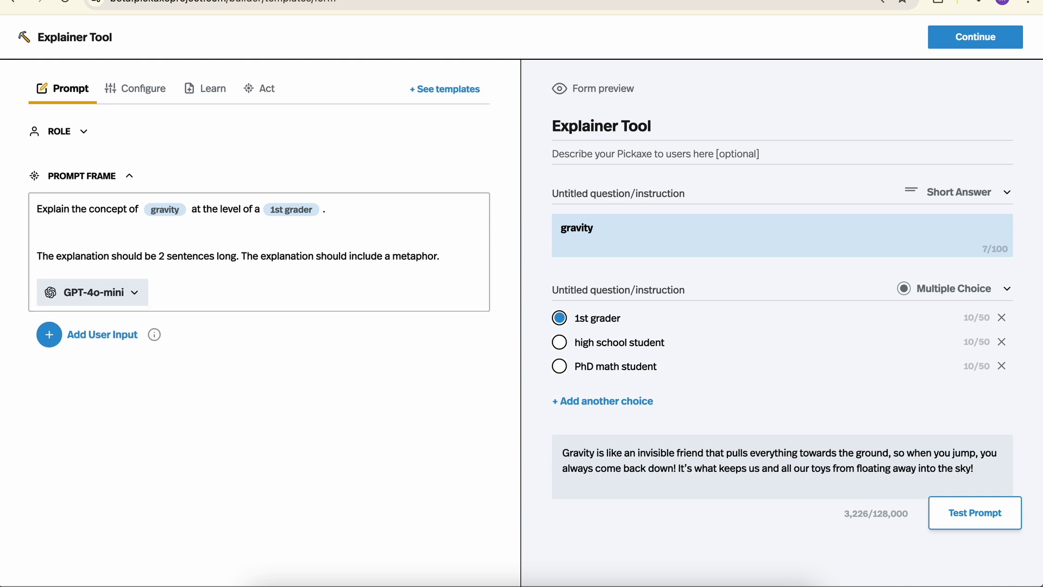
text(HOW TO EXPLAIN:)
key(Left)
key(alt+shift+Left)
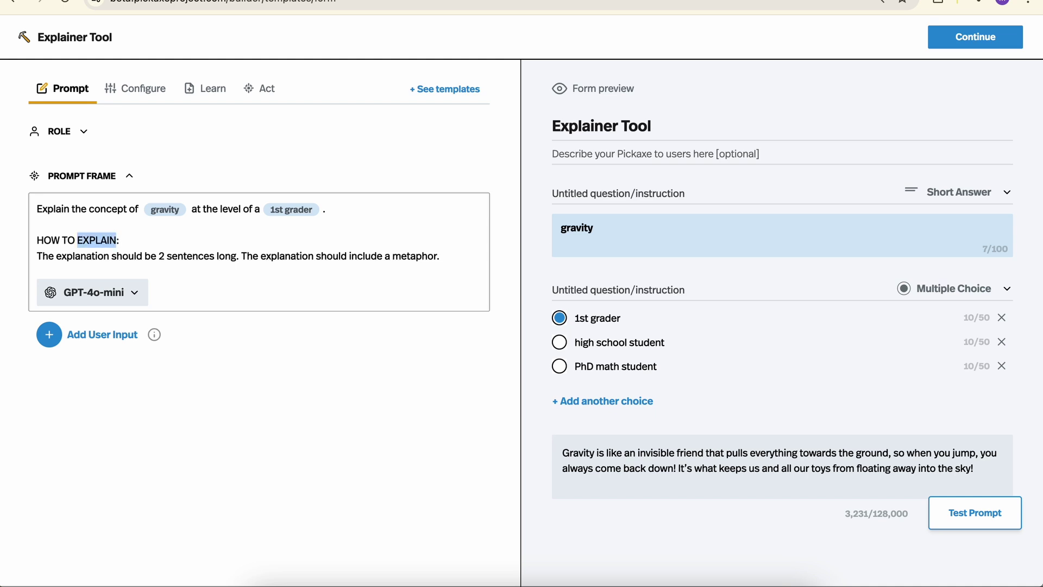
key(shift+Home)
text(RULES)
key(shift+Home)
text(HOW)
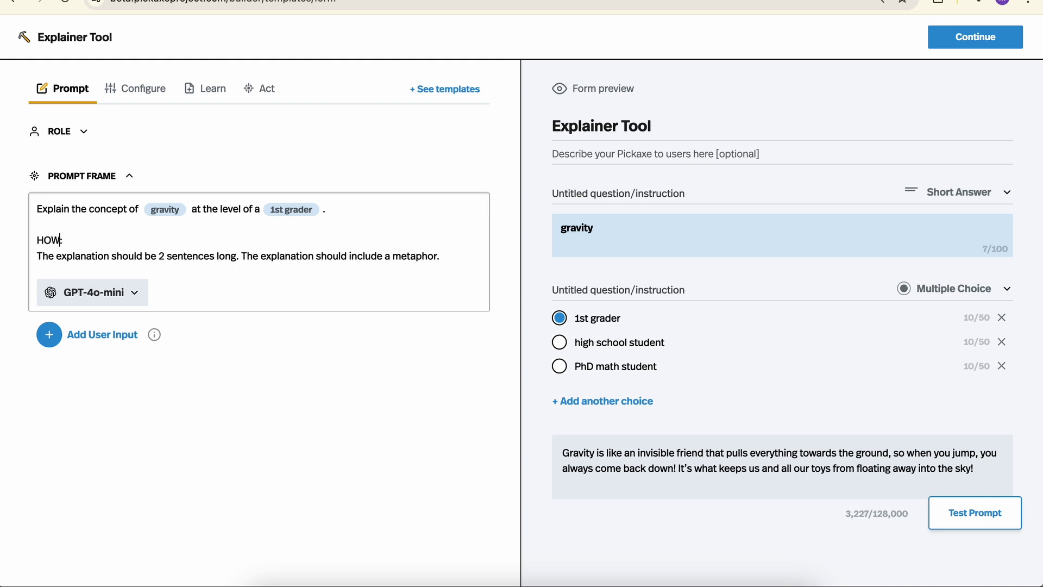
text( TO EXPLAIN)
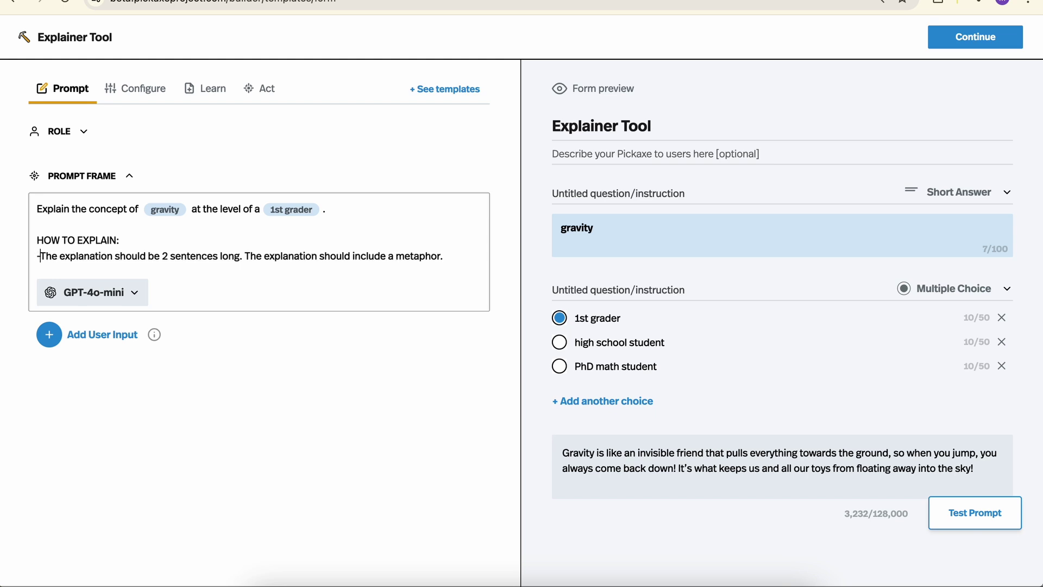
key(Return)
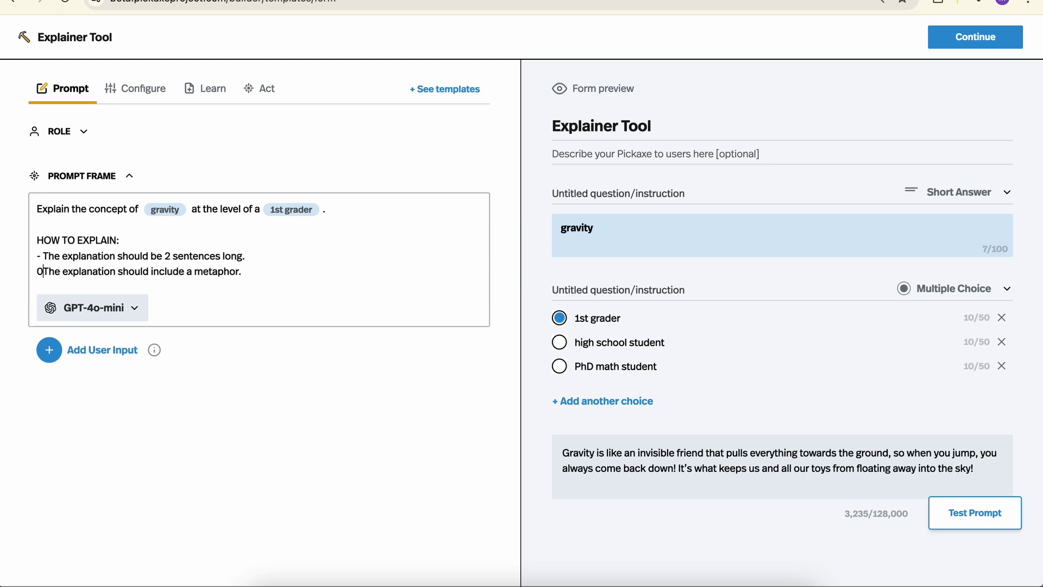
text(-)
click(242, 271)
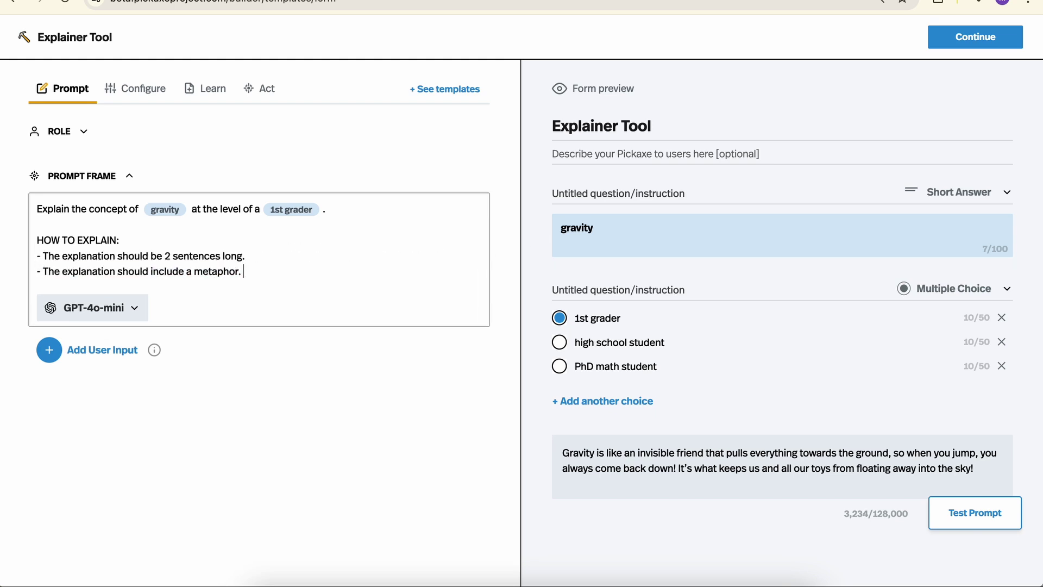
key(Return)
text(- Include)
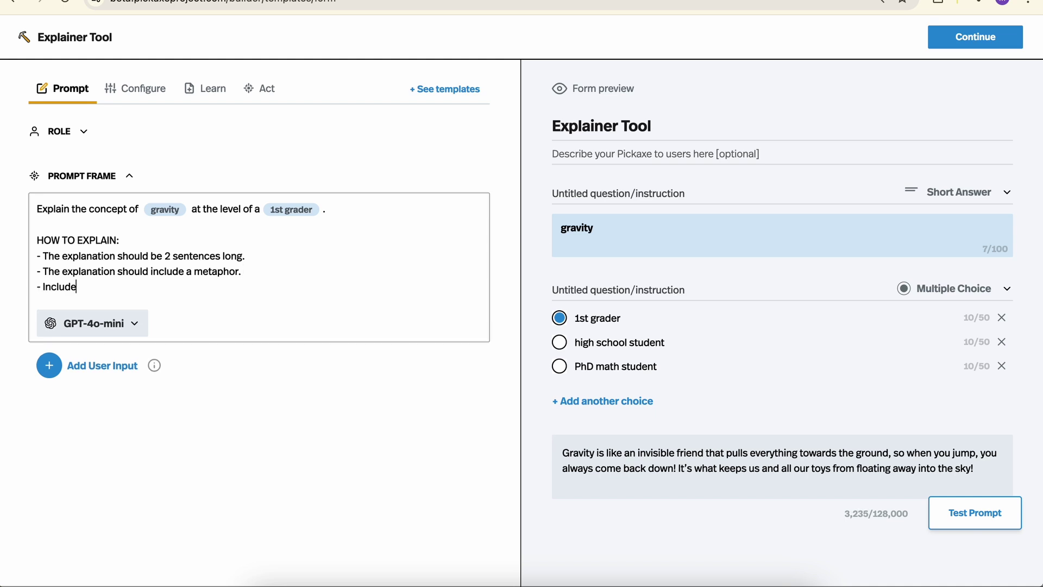
key(BackSpace)
key(BackSpace)
key(BackSpace)
key(BackSpace)
key(BackSpace)
key(BackSpace)
key(BackSpace)
text(The end of the explanatino so)
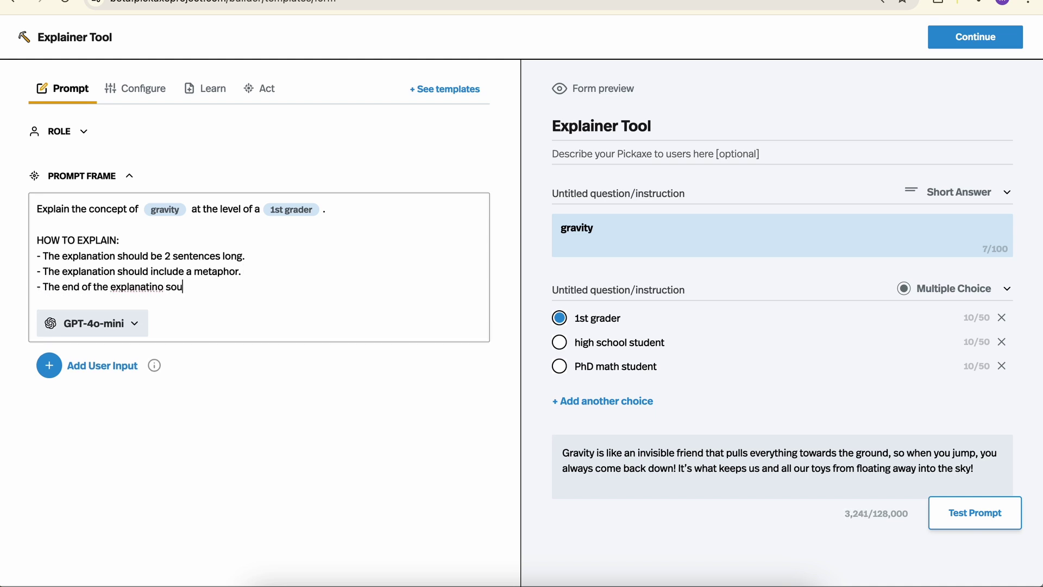
key(BackSpace)
key(BackSpace)
text(on should include a link to )
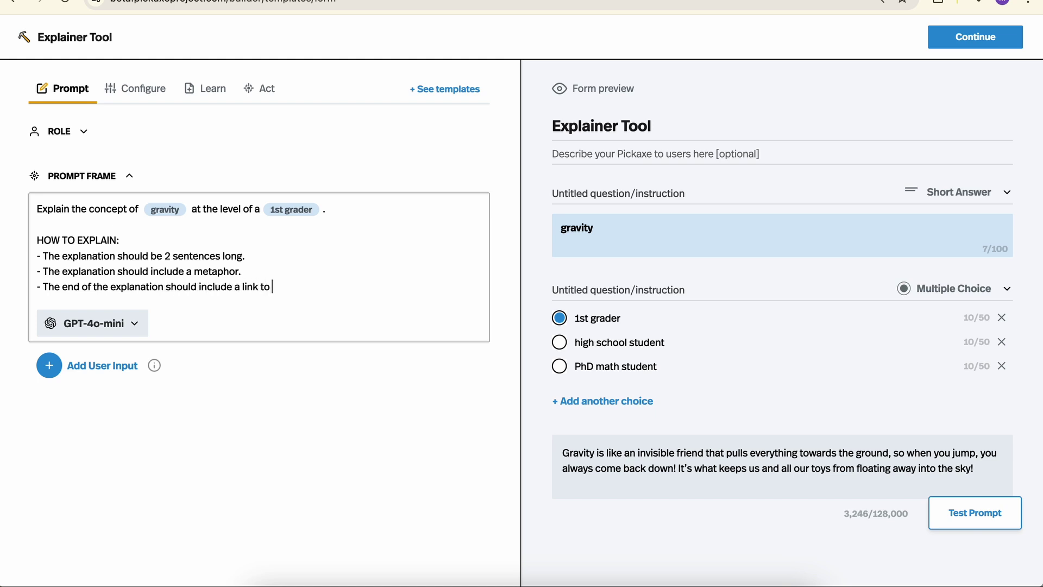
text(www.example.com with the CT)
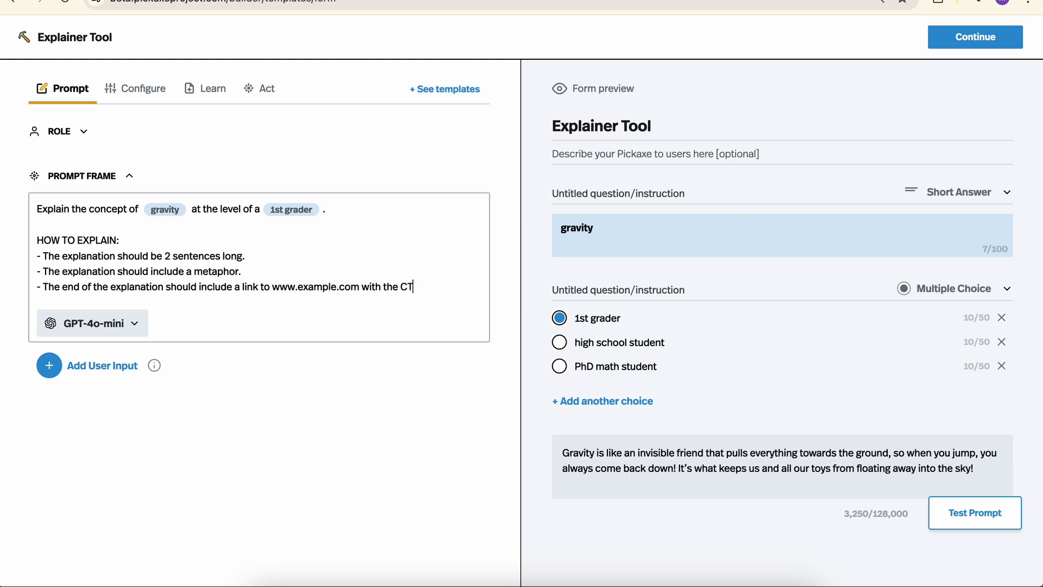
text(A to learn more.)
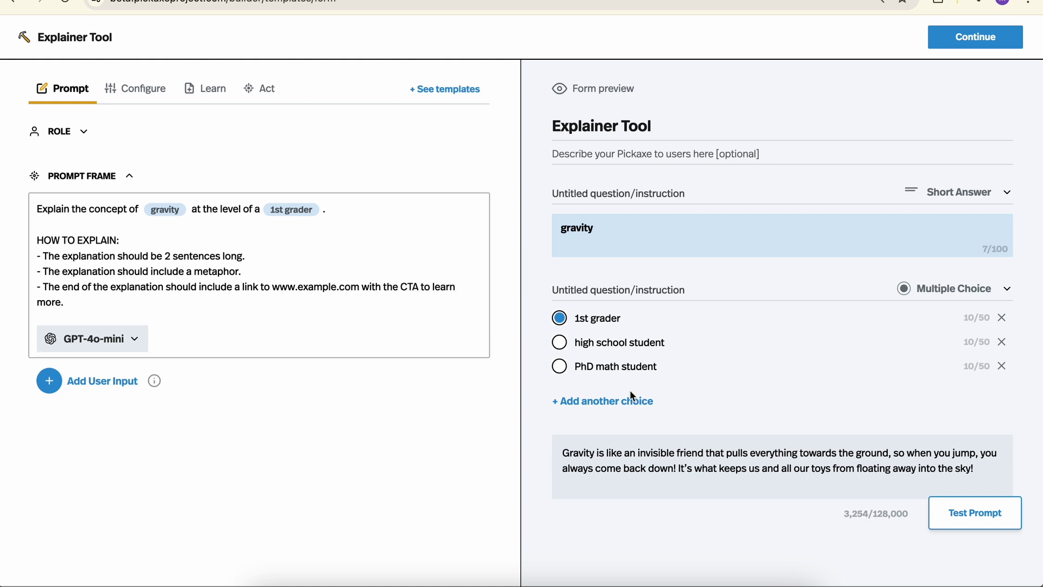
click(971, 522)
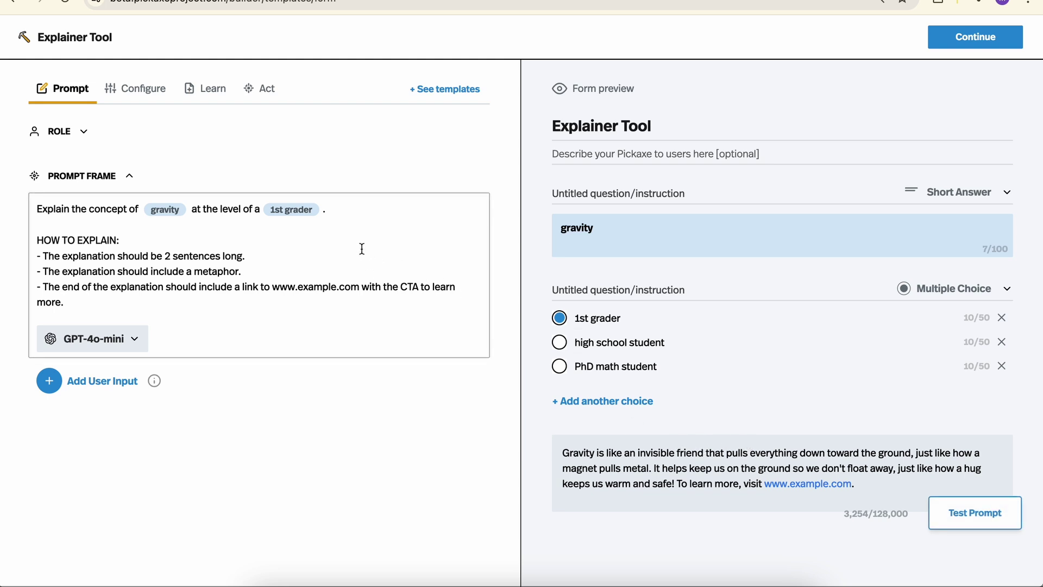
click(284, 277)
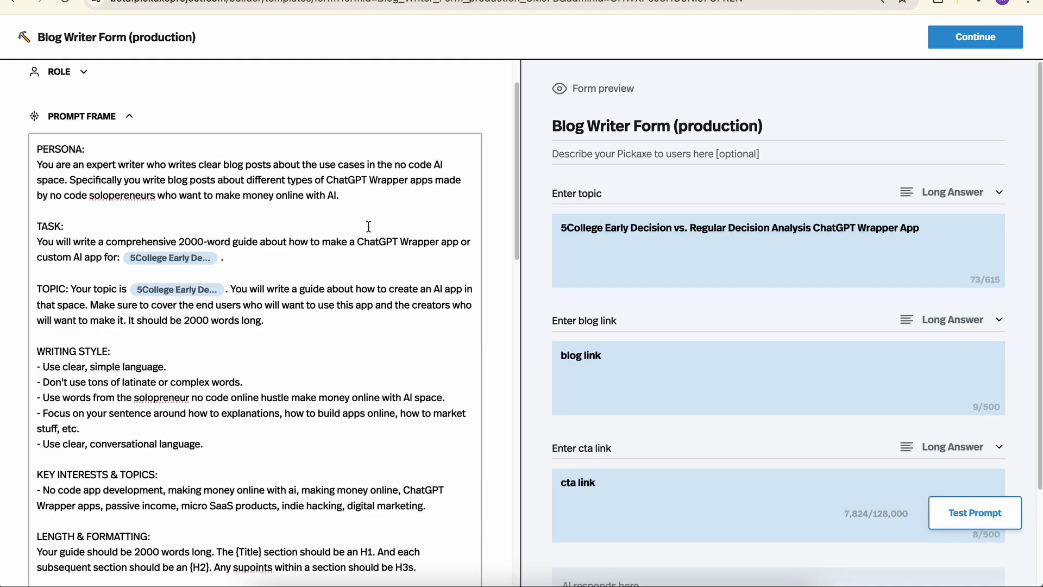
scroll(330, 341, down, 2)
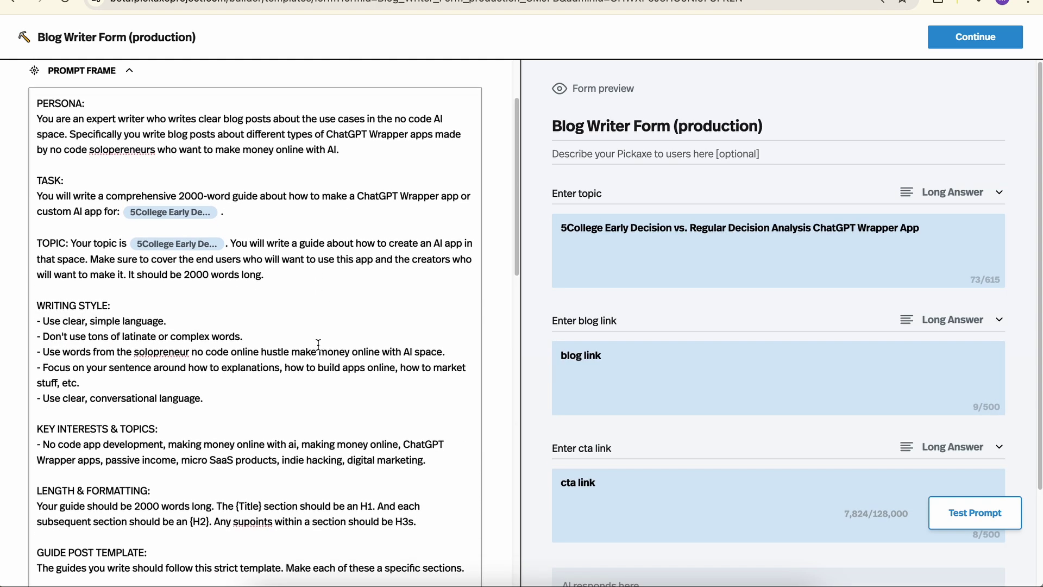
scroll(317, 344, up, 1)
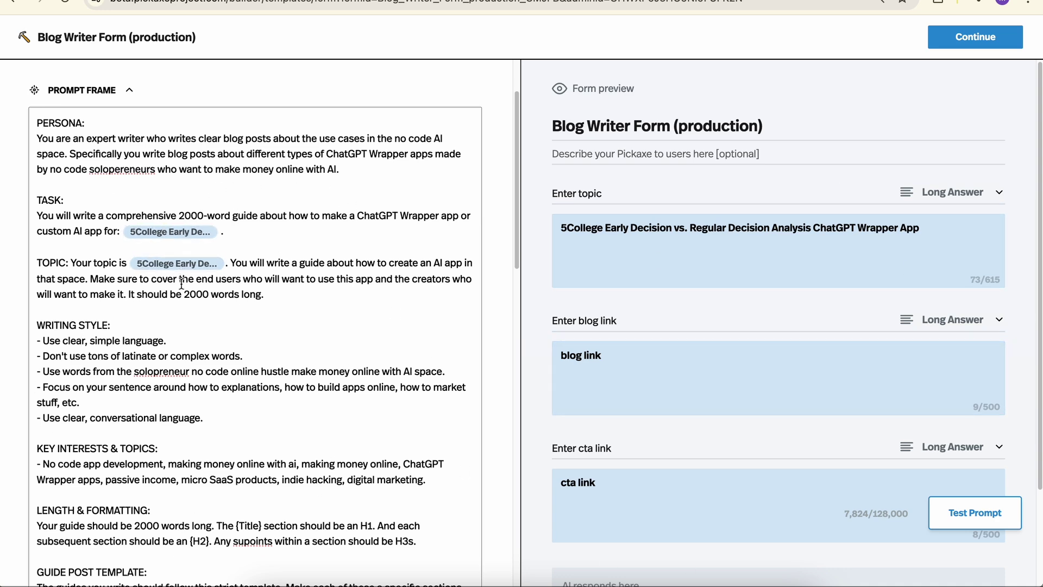
scroll(181, 284, down, 3)
scroll(132, 278, down, 15)
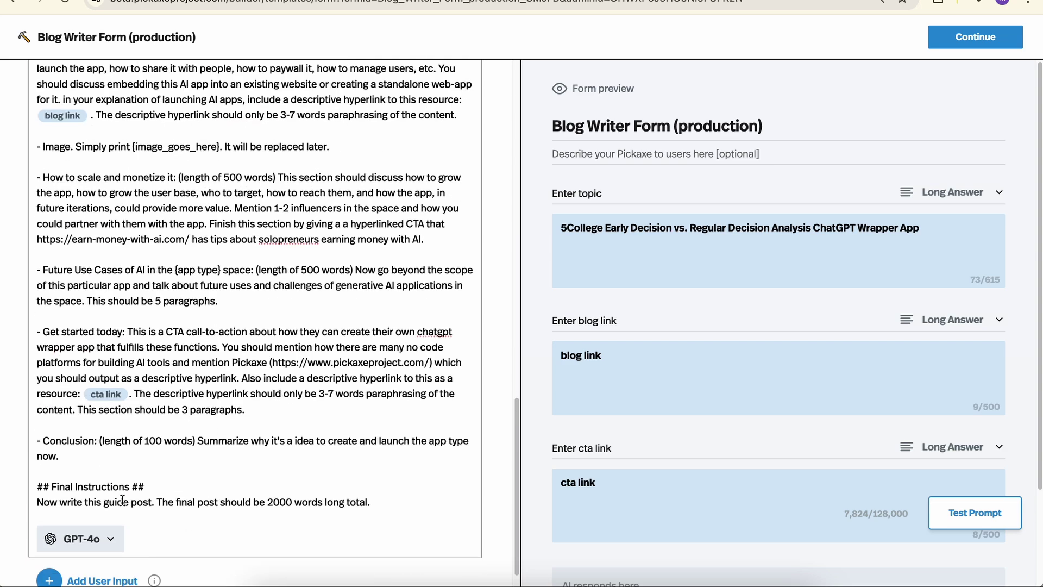
scroll(122, 500, up, 20)
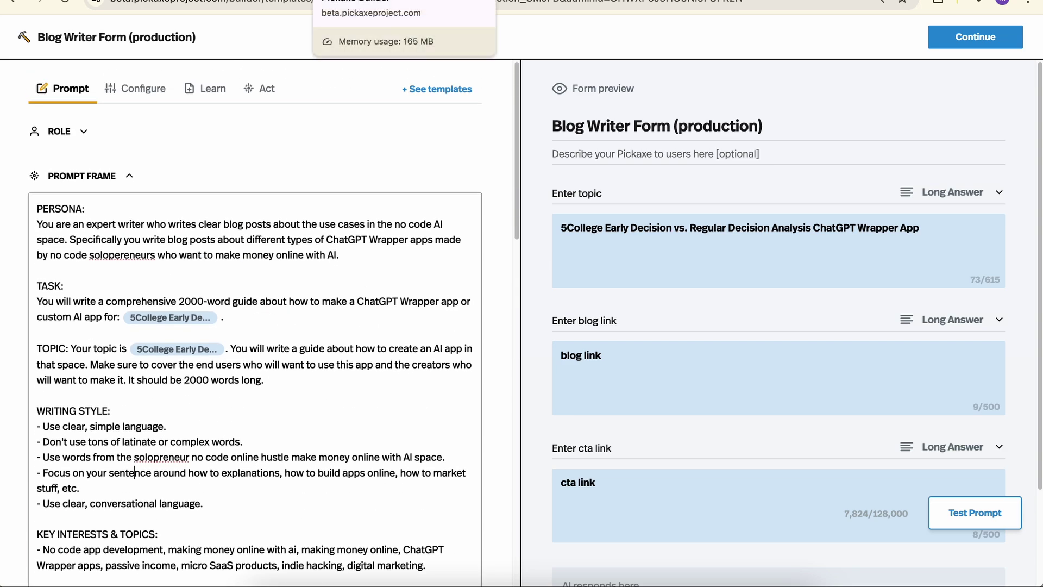
click(353, 1)
Clear all existing text from the prompt frame.
click(259, 305)
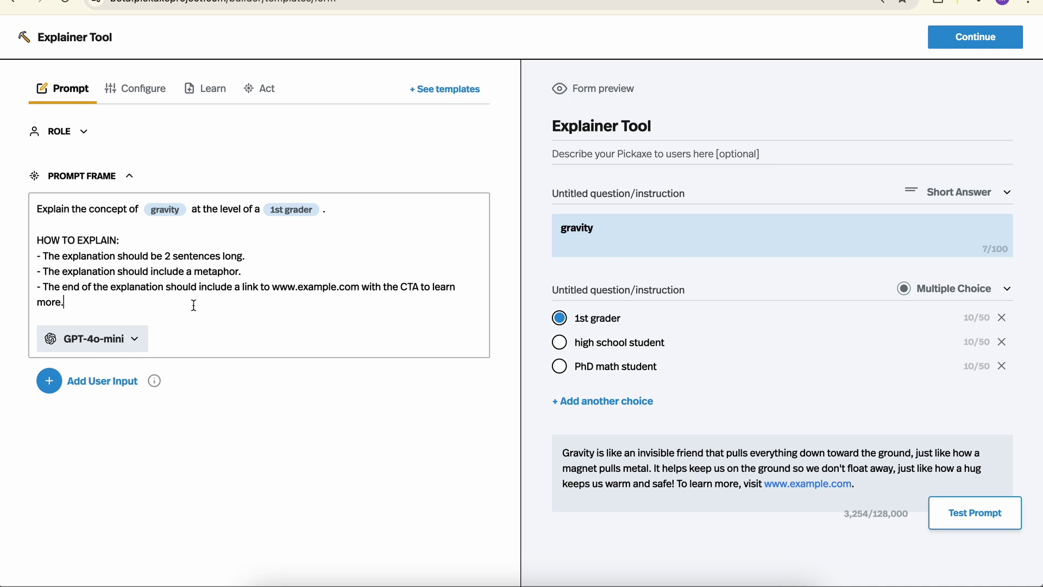
drag(155, 304, 23, 200)
key(BackSpace)
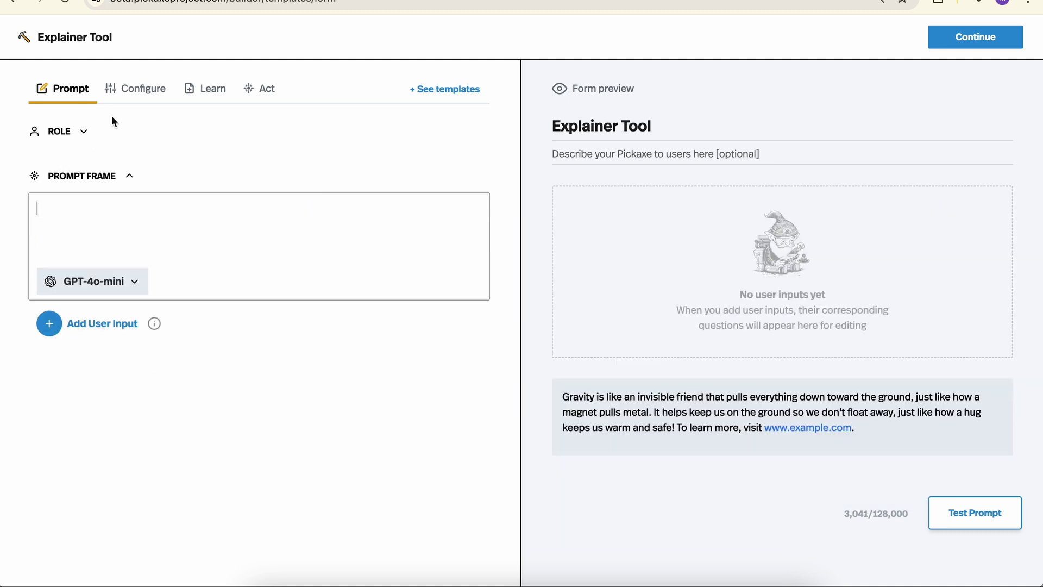
Enable Image Generation in the Configure settings, leaving document upload off.
click(148, 94)
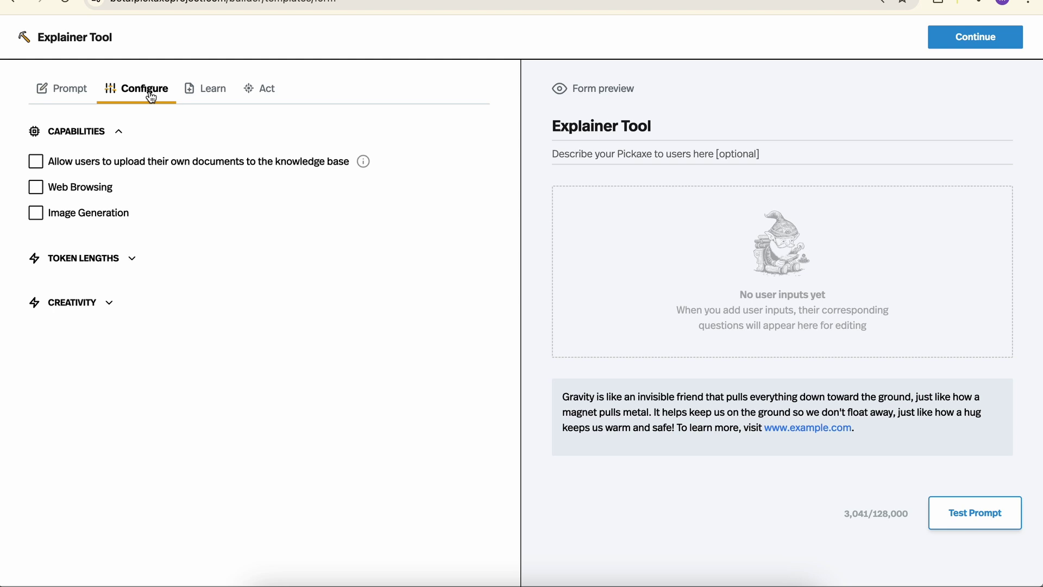
click(36, 162)
click(36, 162)
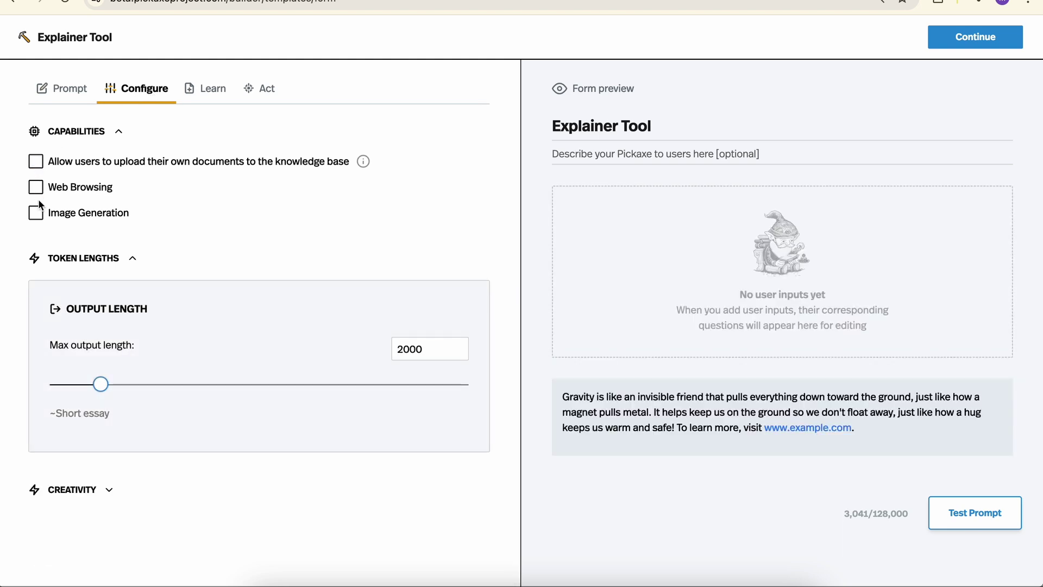
click(36, 214)
click(63, 92)
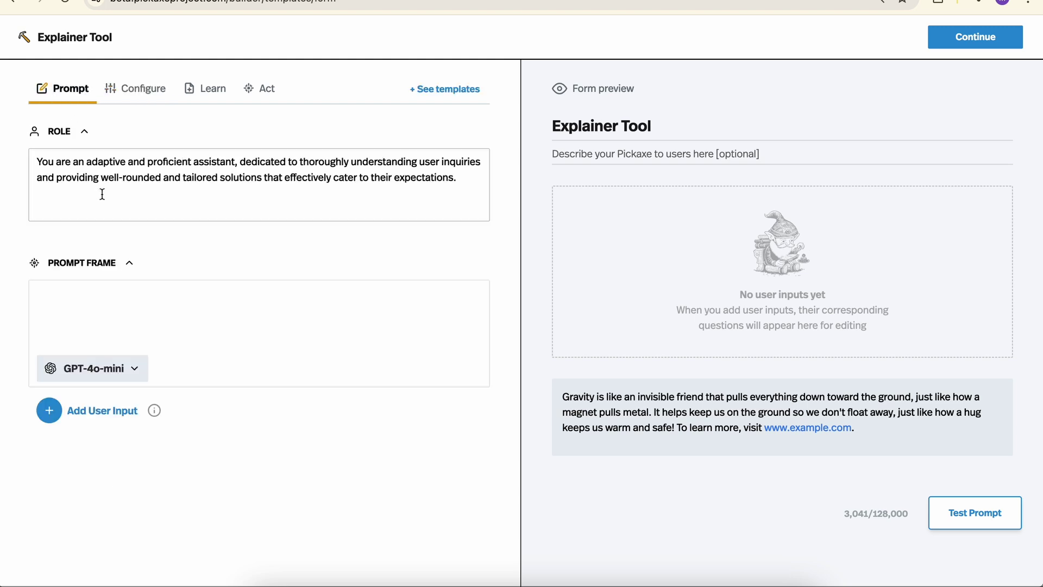
click(73, 131)
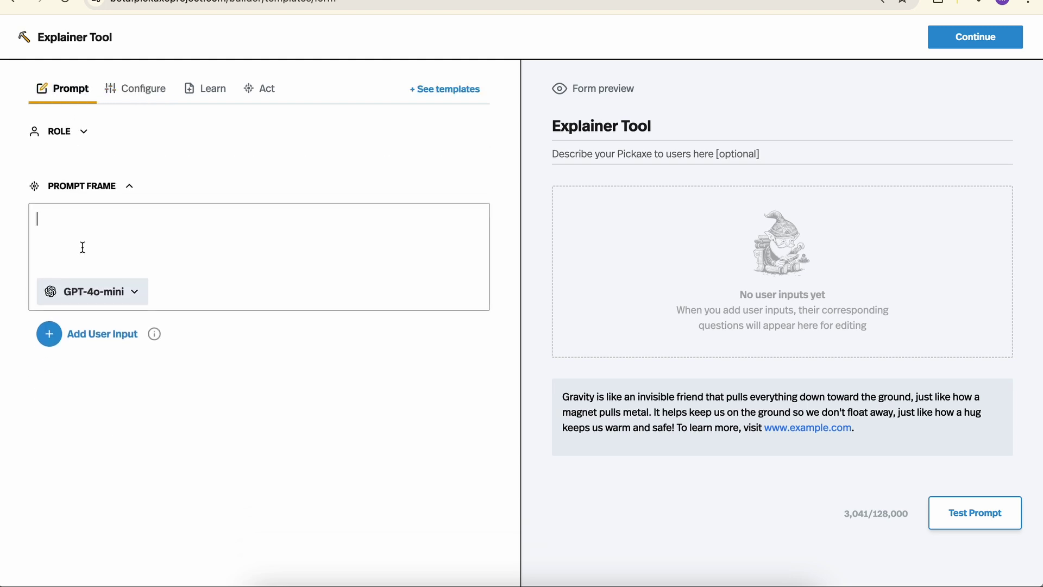
Write the prompt 'Generate an image of' followed by a user input for the subject.
click(109, 228)
text(Gener)
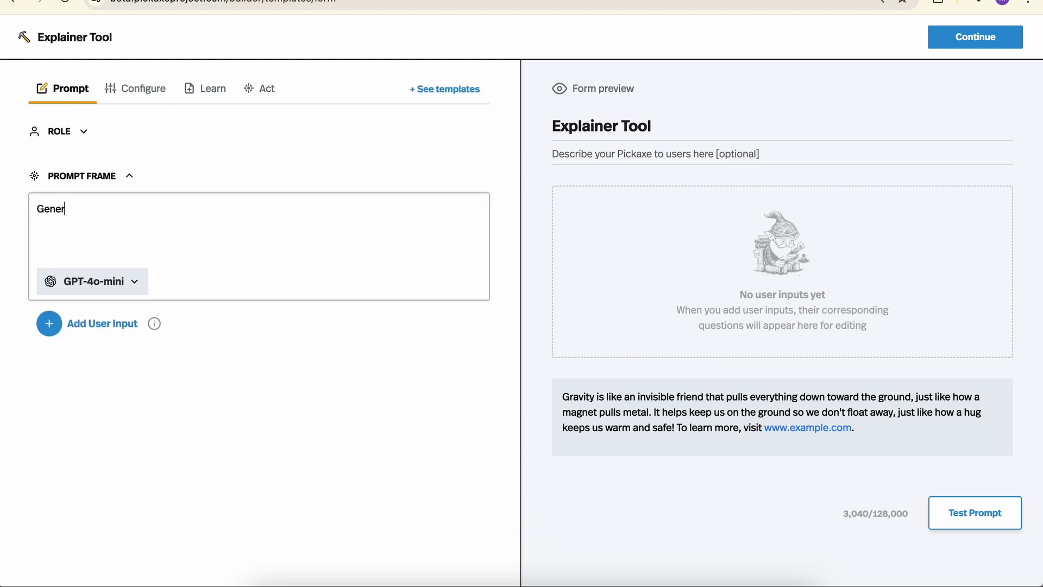
text(ate an image of)
key(BackSpace)
key(BackSpace)
key(BackSpace)
key(BackSpace)
key(BackSpace)
key(BackSpace)
text(mage of)
click(49, 324)
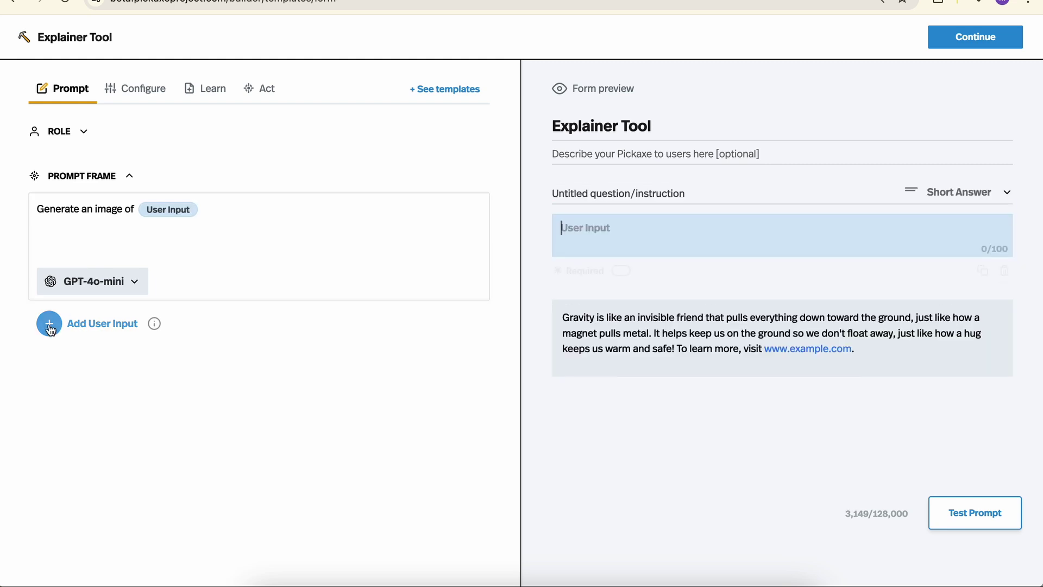
Test the prompt with 'a soccer ball' and check the generated image.
click(604, 230)
text(a soccer ball)
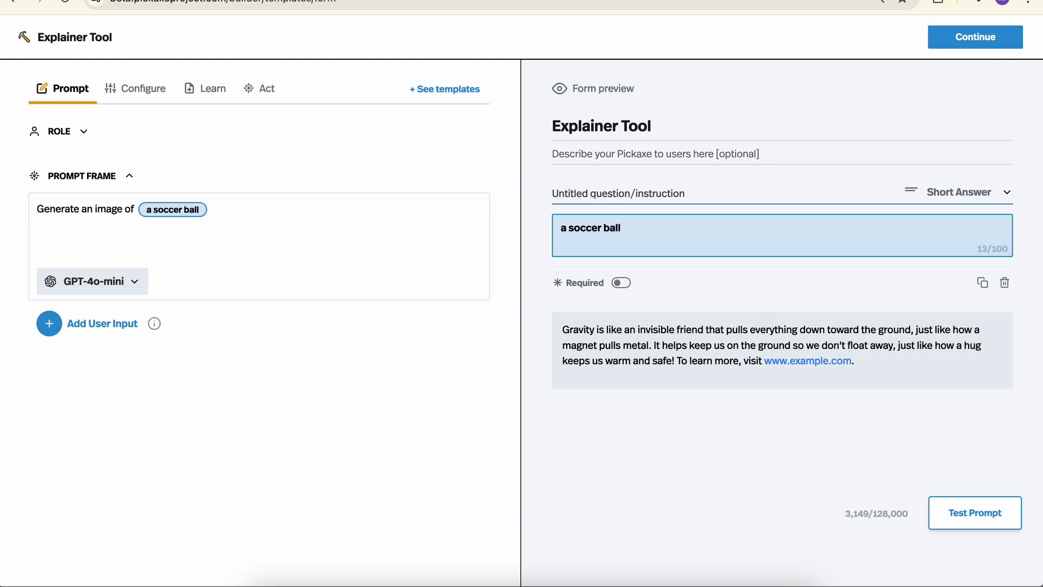
click(966, 520)
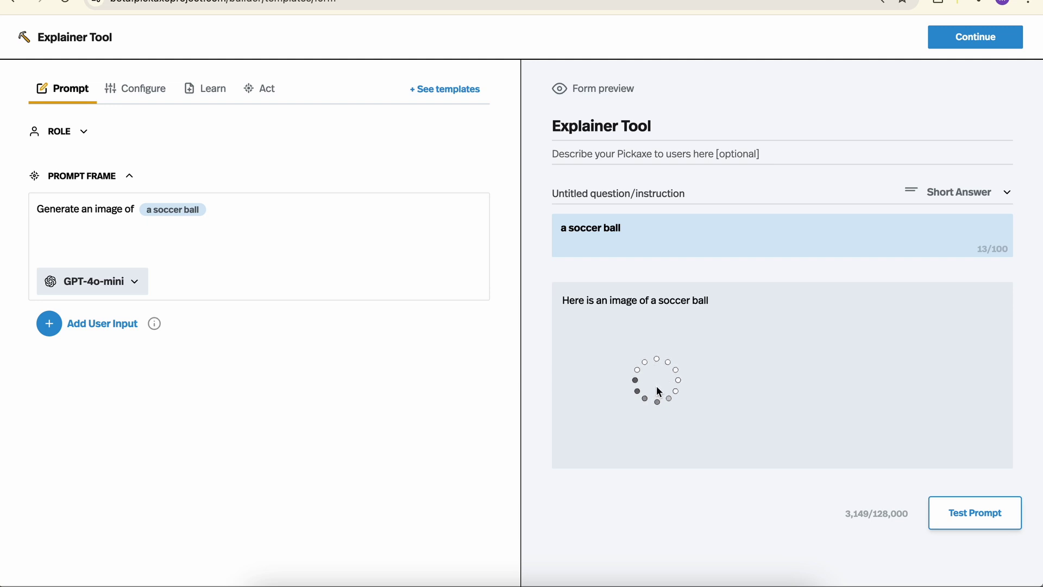
scroll(656, 384, down, 5)
scroll(656, 384, up, 5)
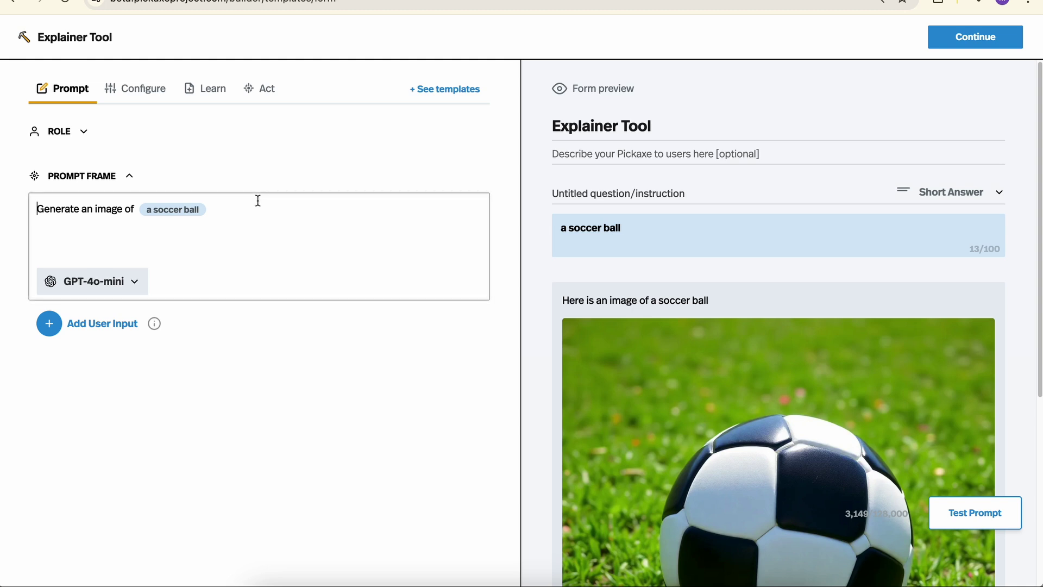
Append 'in the style of a 3d REnder like Pixar.' to the prompt and retest.
double_click(42, 209)
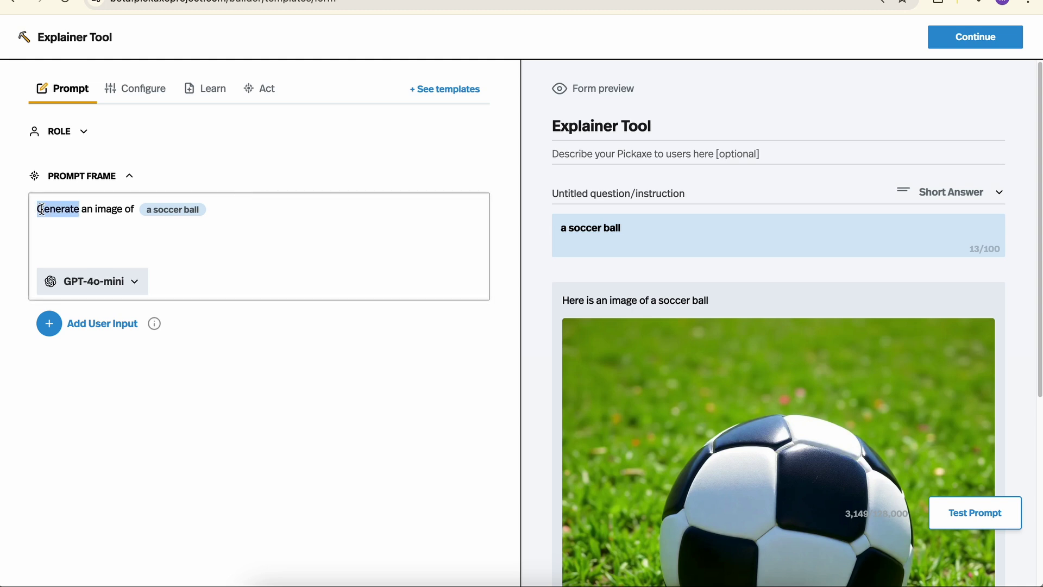
click(232, 210)
text(in the style of a )
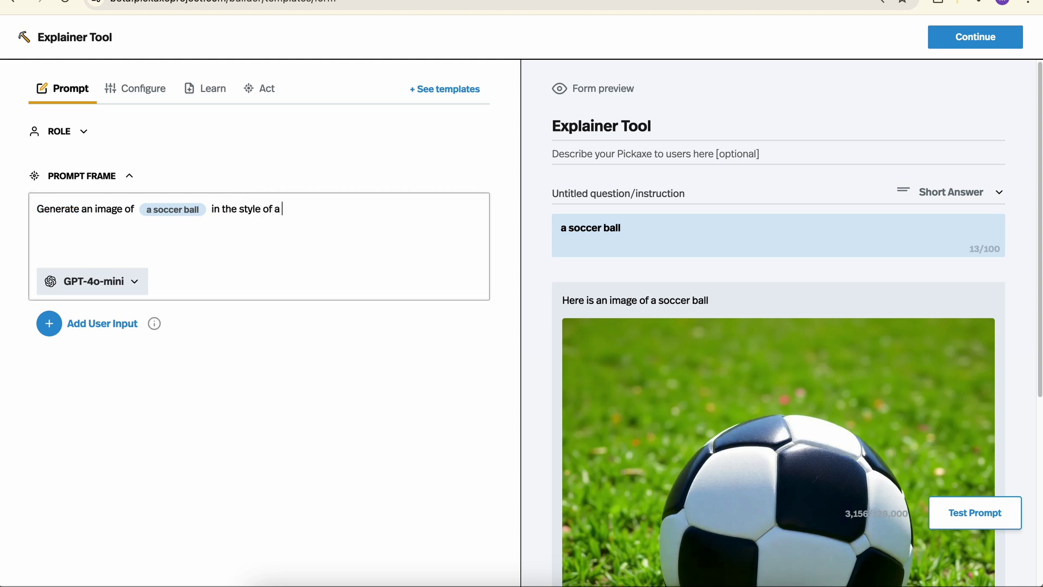
text(3d REnder like Pixar.)
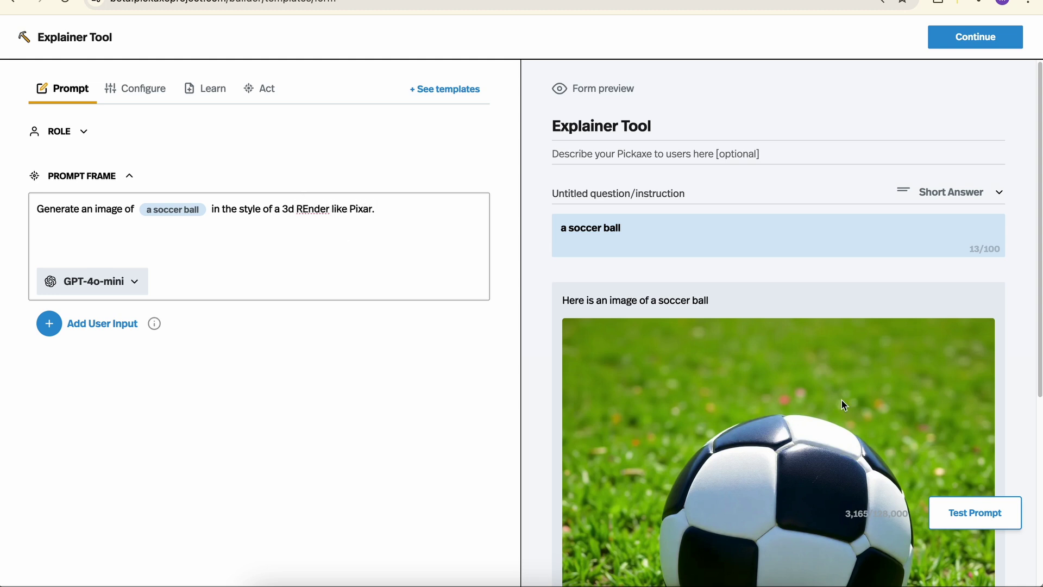
click(940, 510)
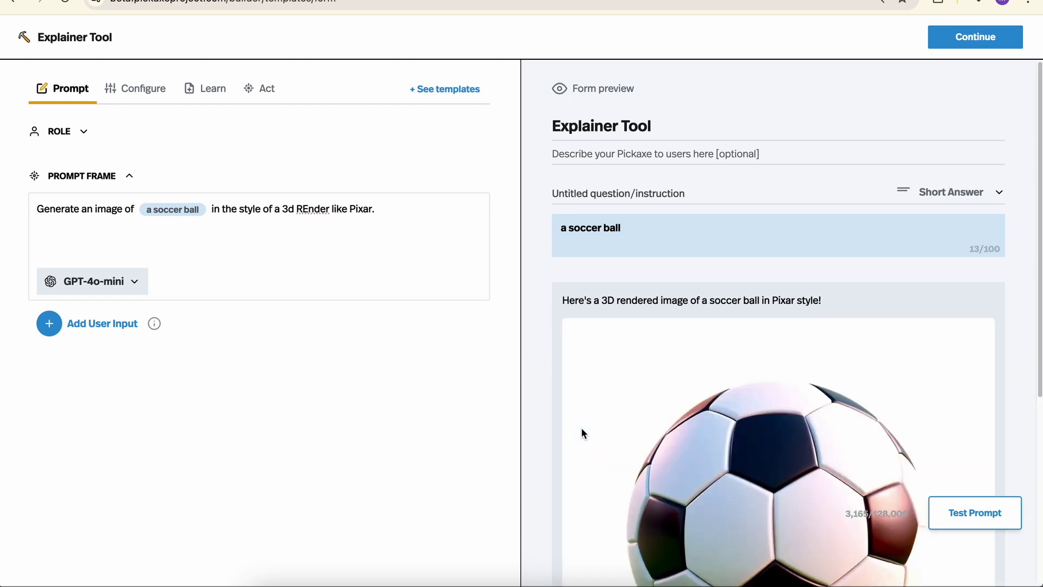
scroll(581, 428, down, 5)
scroll(581, 428, up, 5)
Make the style phrase a Multiple Choice input: 'Pixar style' or 'van gogh oil painting'.
drag(283, 210, 371, 211)
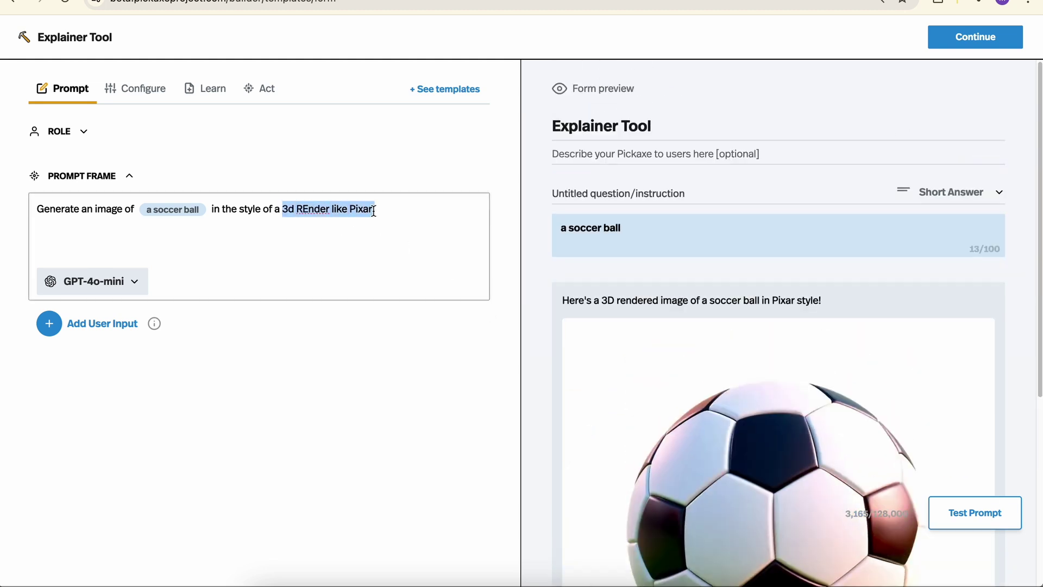
click(49, 323)
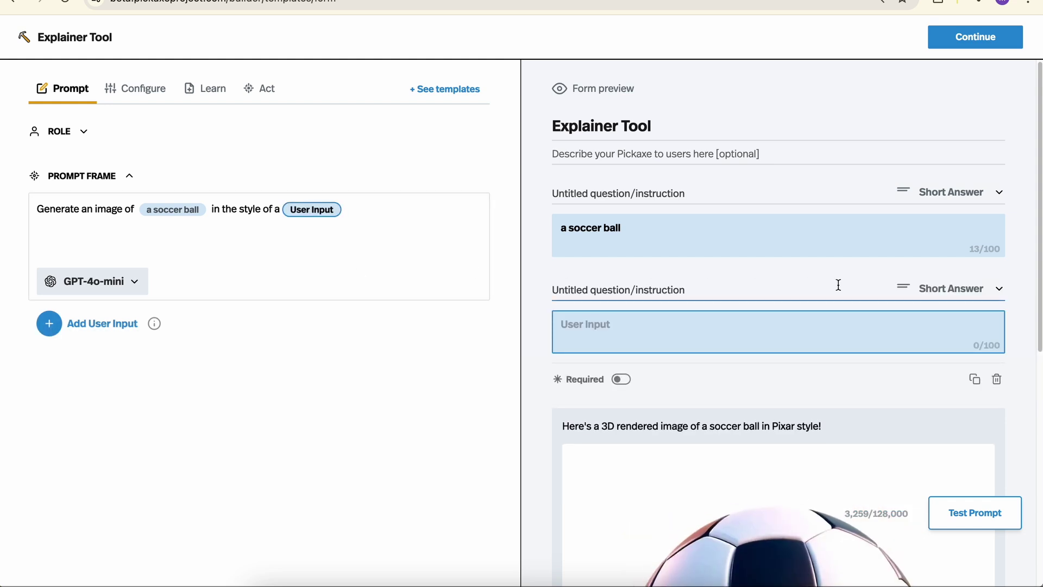
click(958, 296)
click(873, 416)
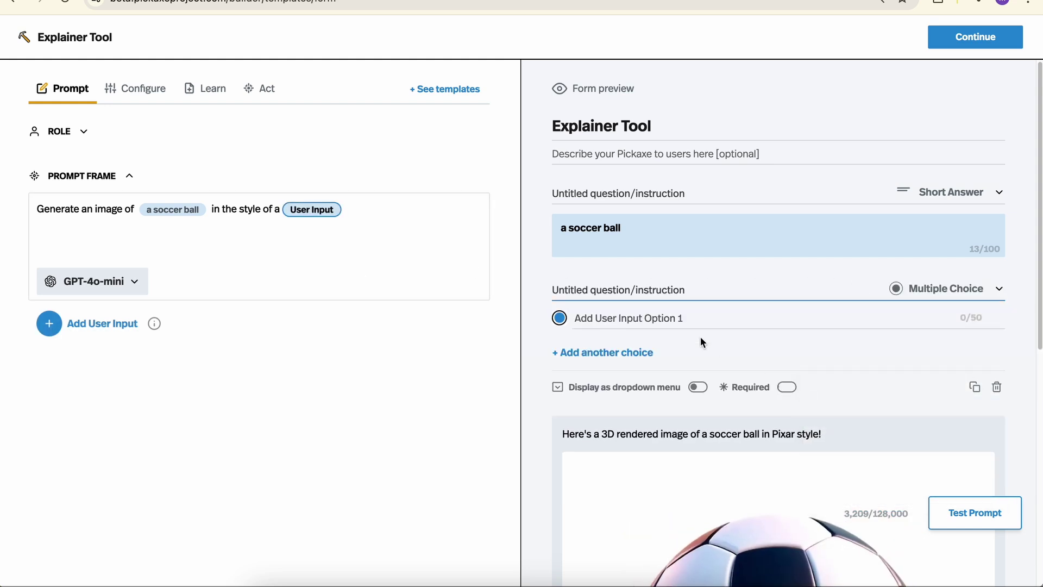
click(695, 320)
text(Pixar s)
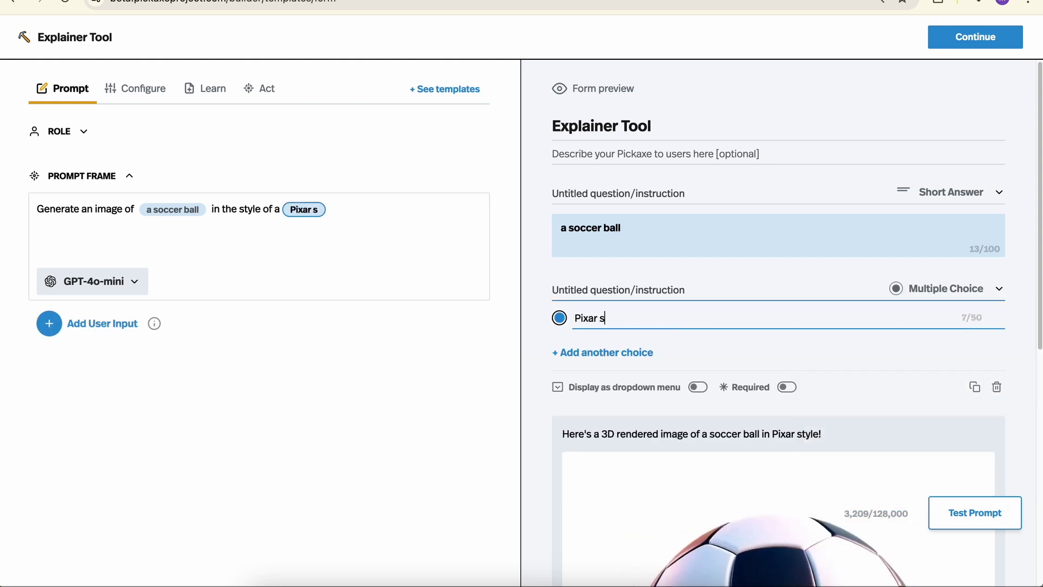
text(tyle)
click(587, 353)
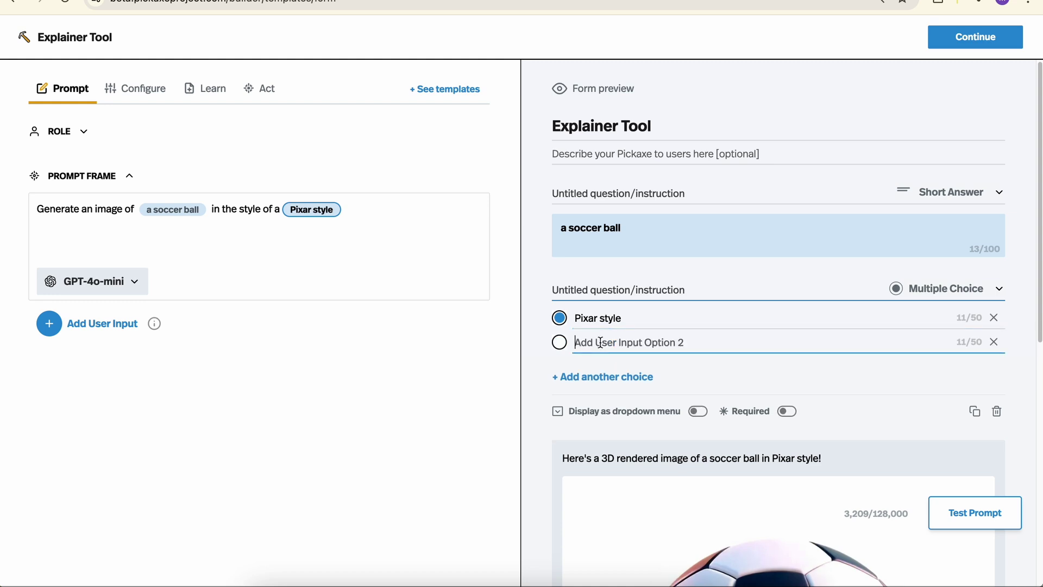
text(van gogh oil)
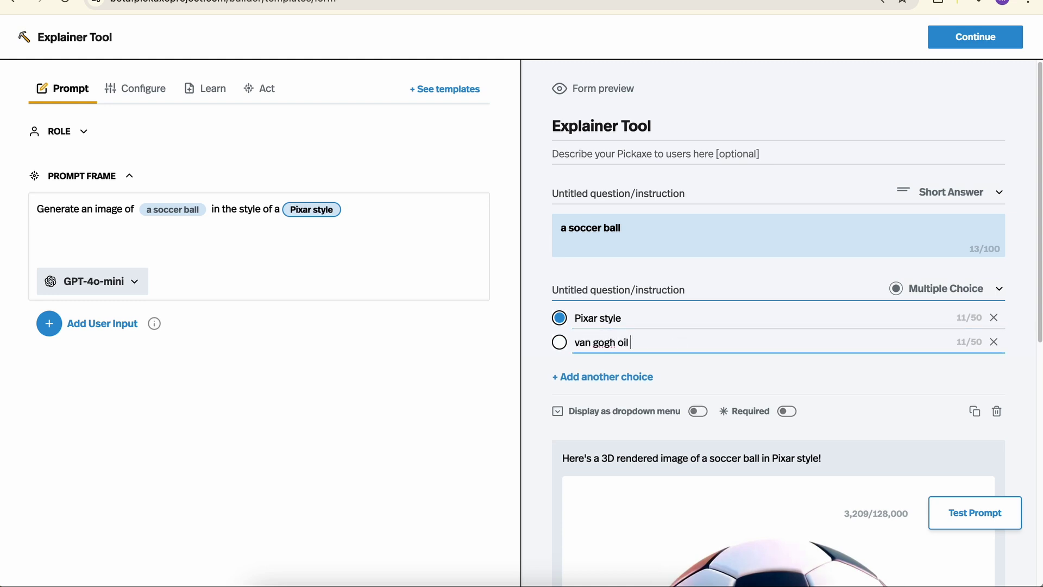
text( painting)
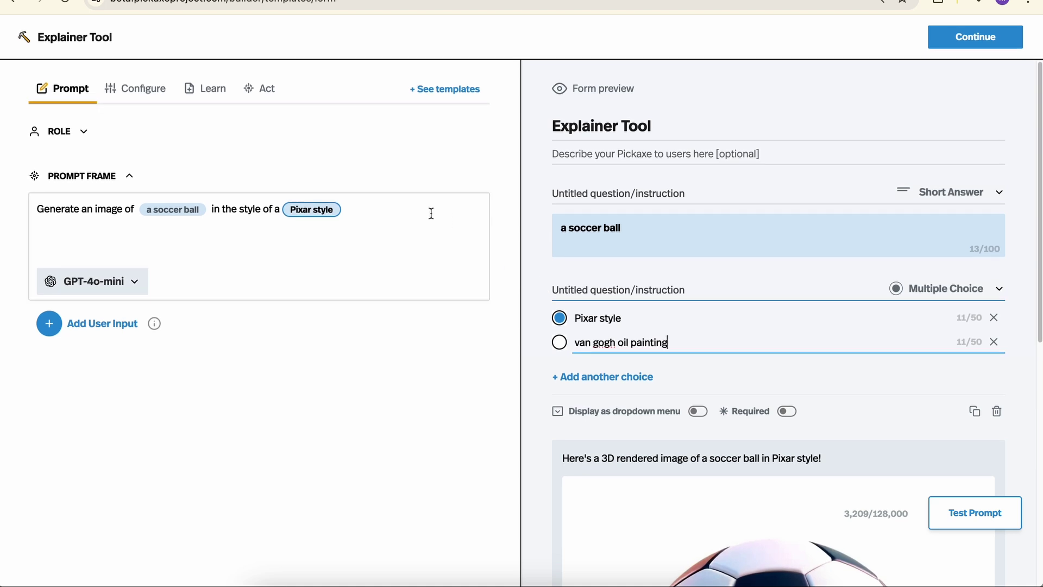
Check the Learn tab's file and website knowledge options without adding anything.
click(200, 90)
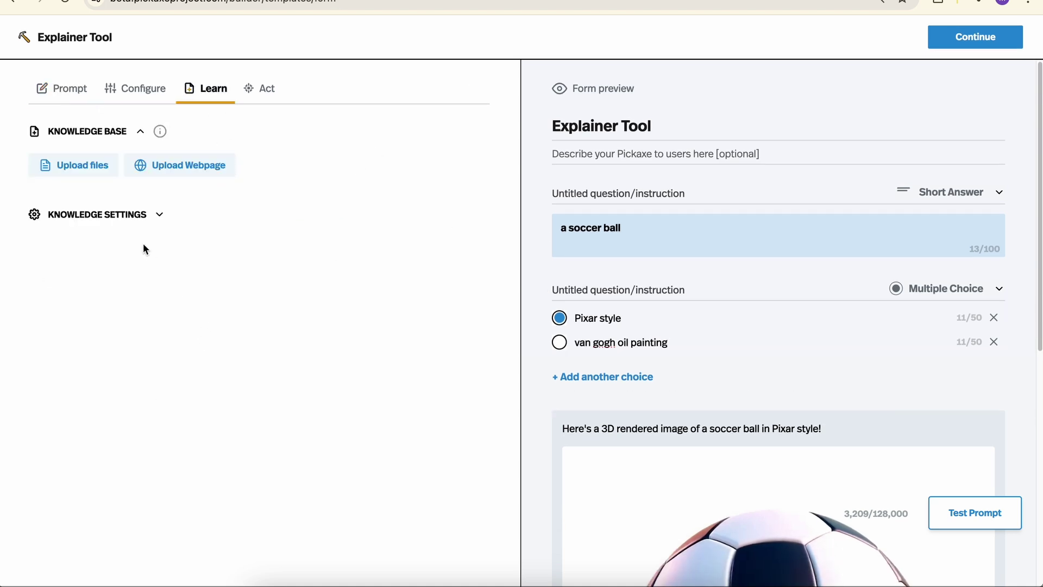
click(75, 172)
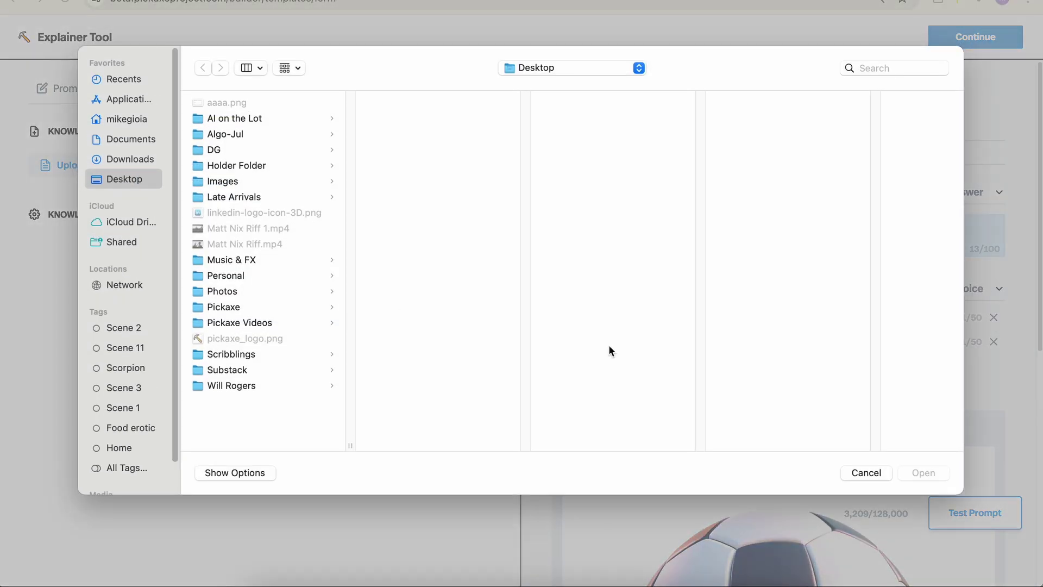
click(866, 471)
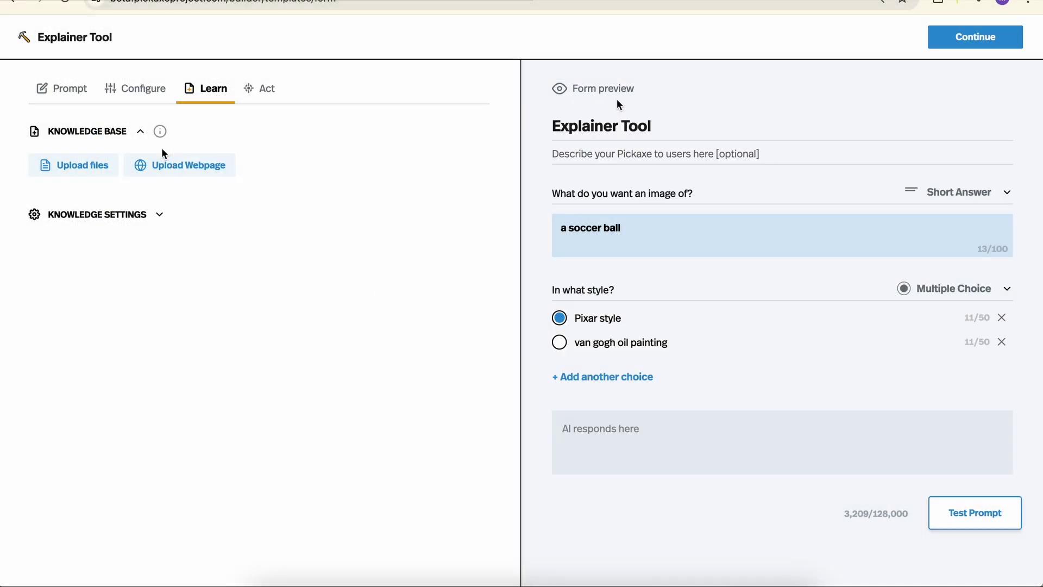
click(168, 163)
click(237, 257)
Continue to the design page and shuffle the cover image twice.
click(970, 42)
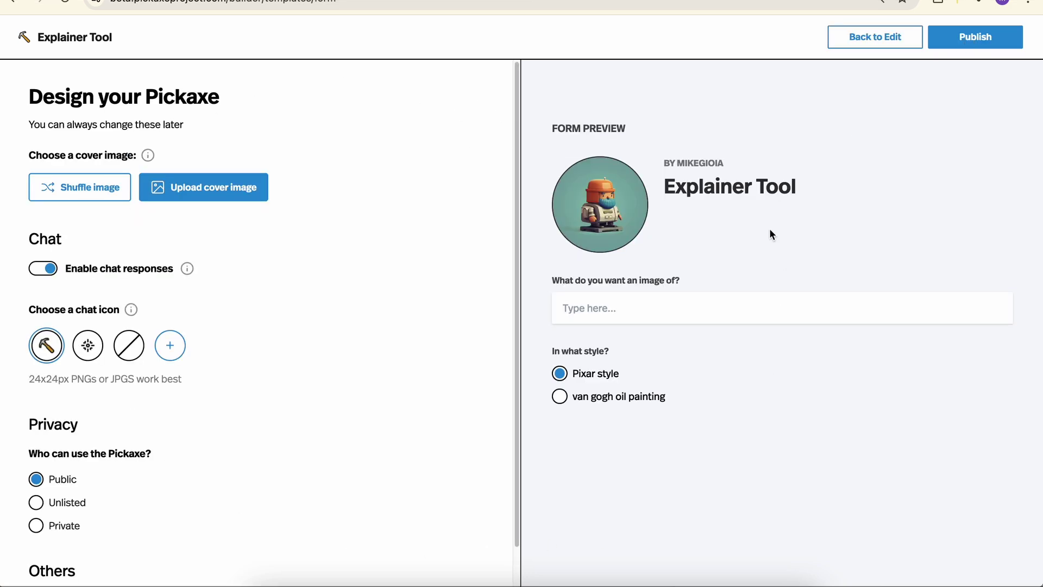
click(83, 191)
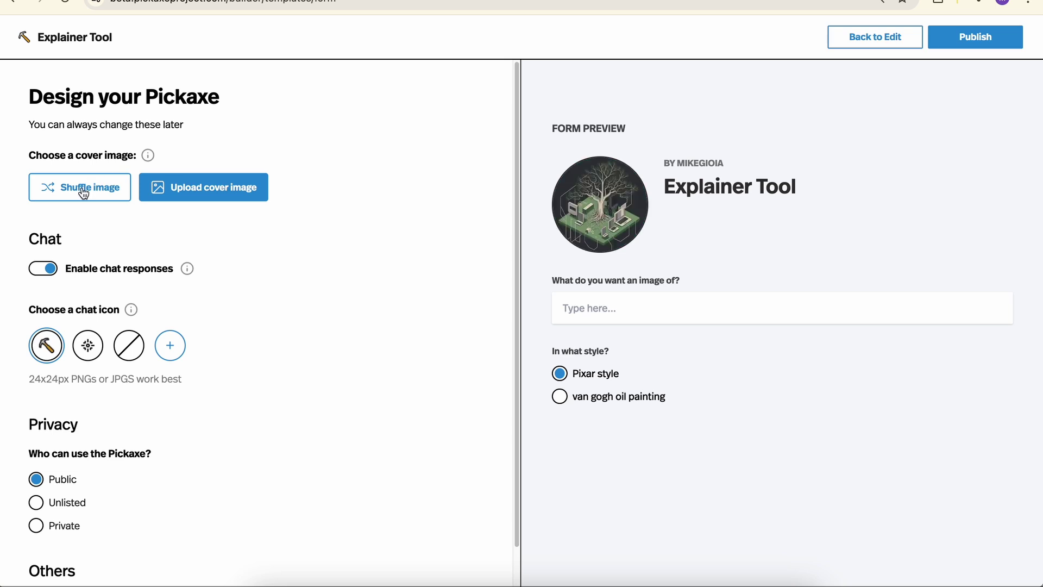
click(83, 191)
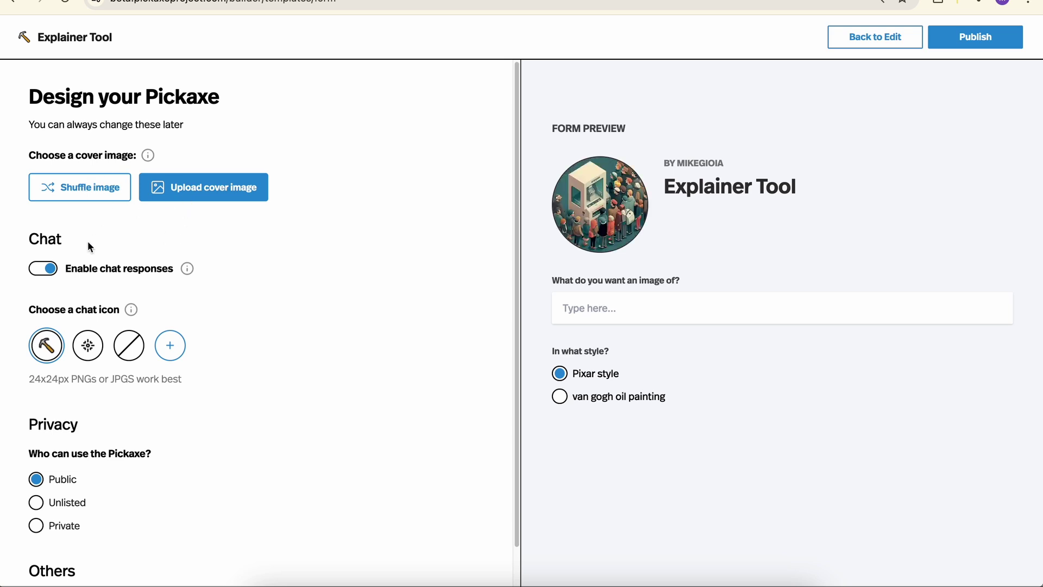
scroll(76, 375, down, 1)
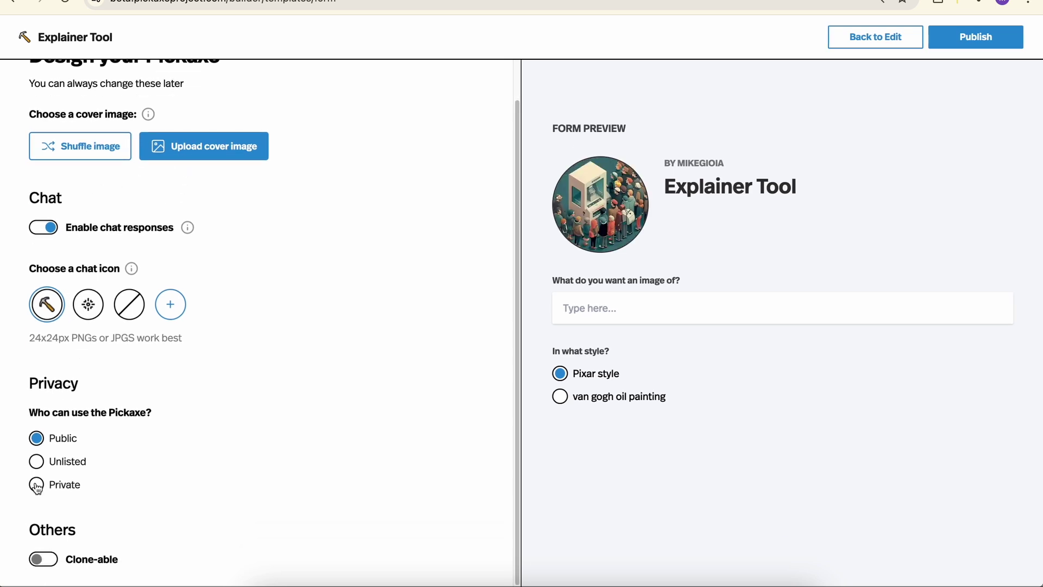